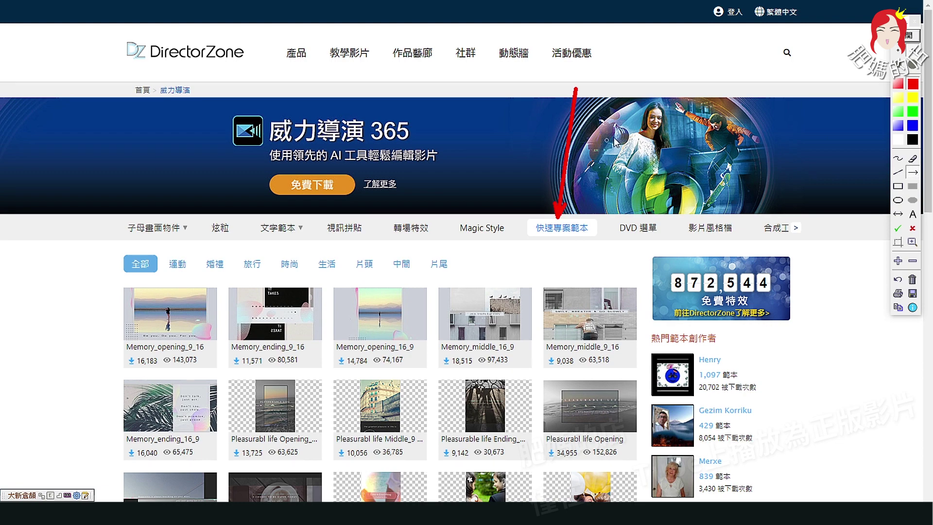
Browse the 快速專案範本 templates on the DirectorZone page
left_click(914, 22)
scroll(634, 249, "down", 5)
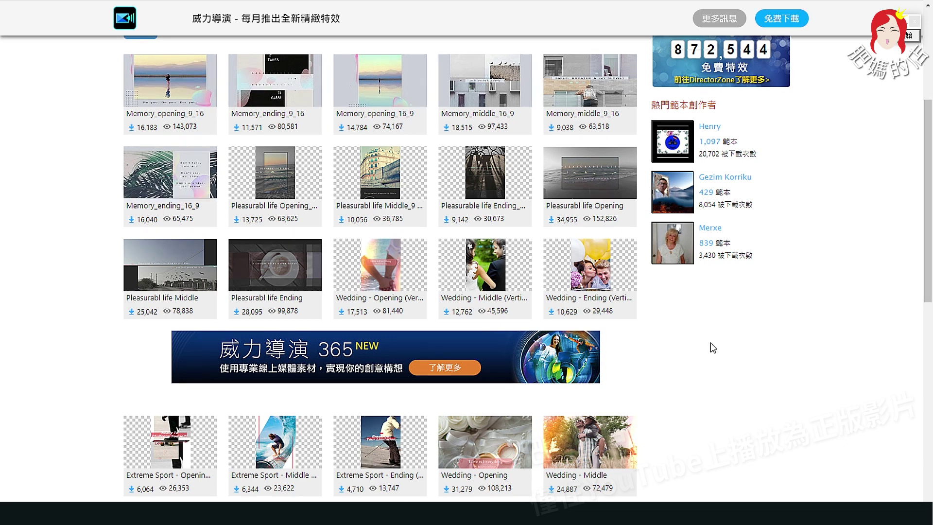
left_click(164, 267)
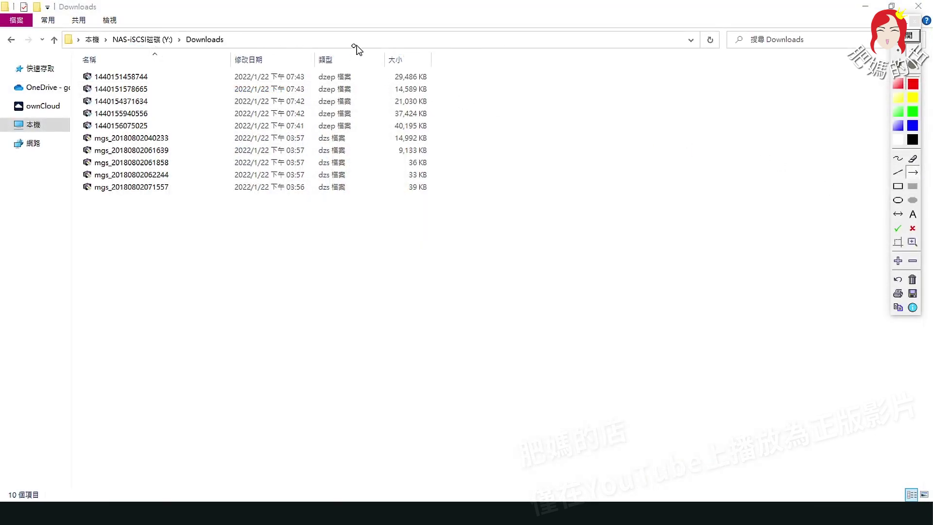
left_click_drag(397, 35, 357, 74)
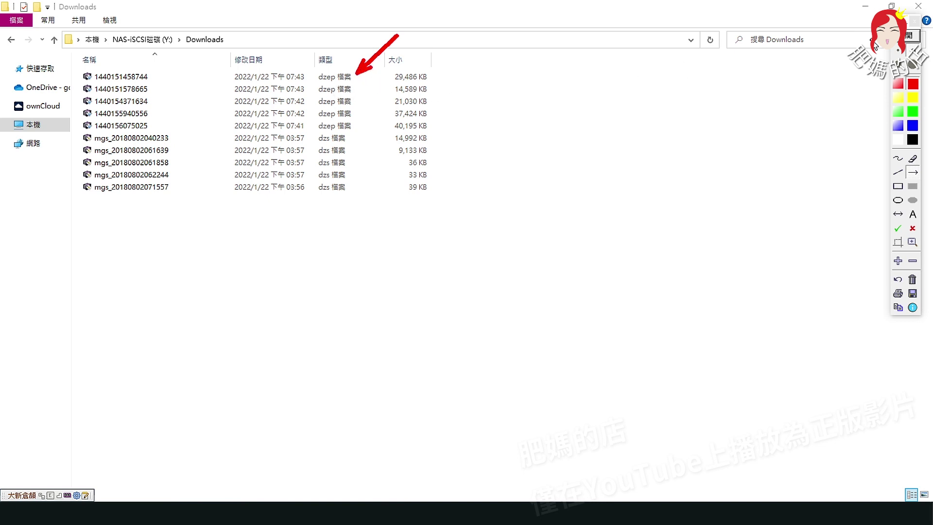
left_click(897, 43)
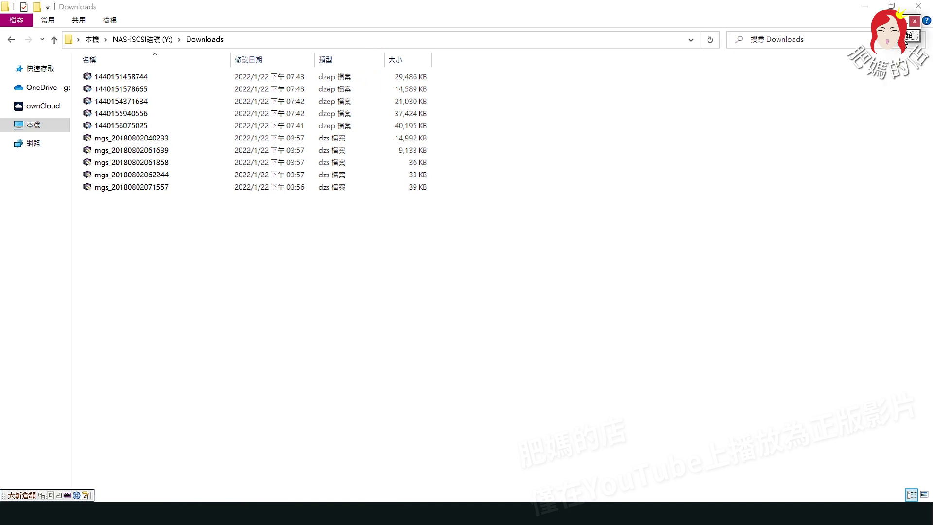
double_click(141, 79)
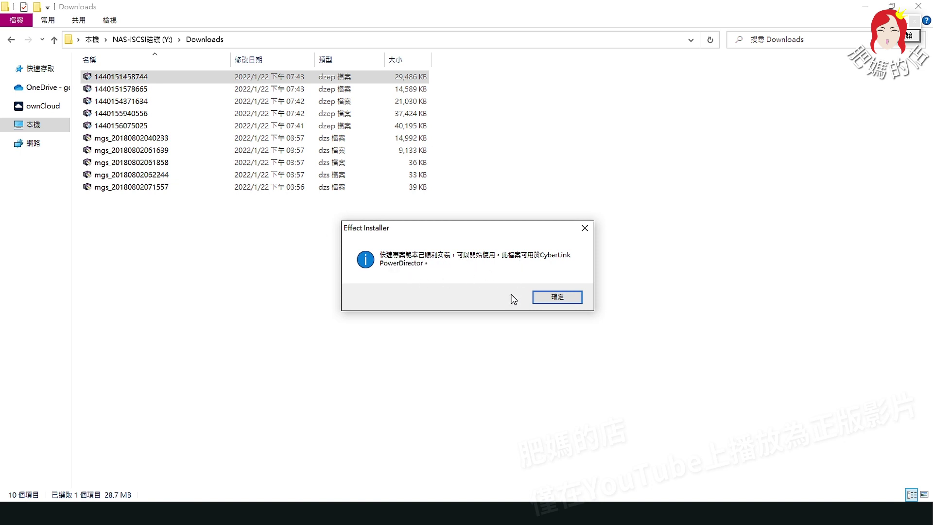
left_click(564, 298)
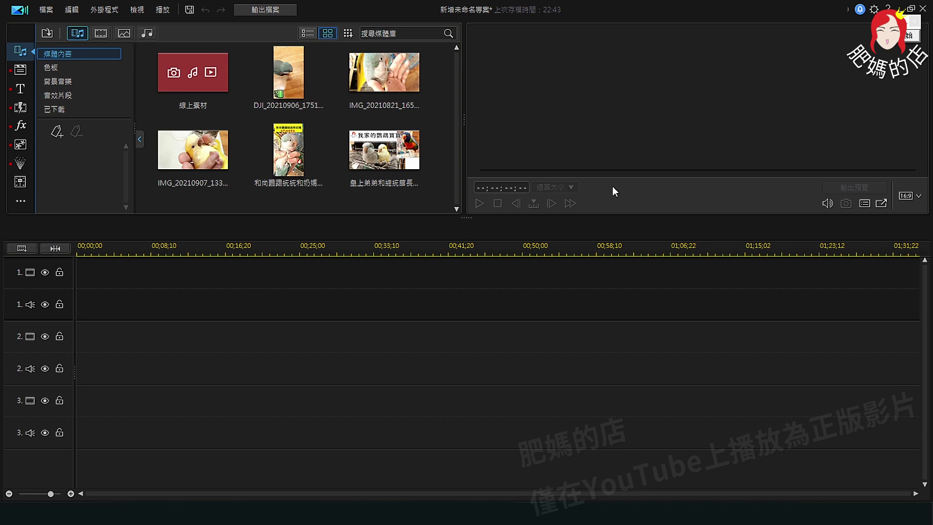
In PowerDirector, open the 影片設計範本 library, dismiss its introduction and browse the 已下載 templates
left_click(101, 10)
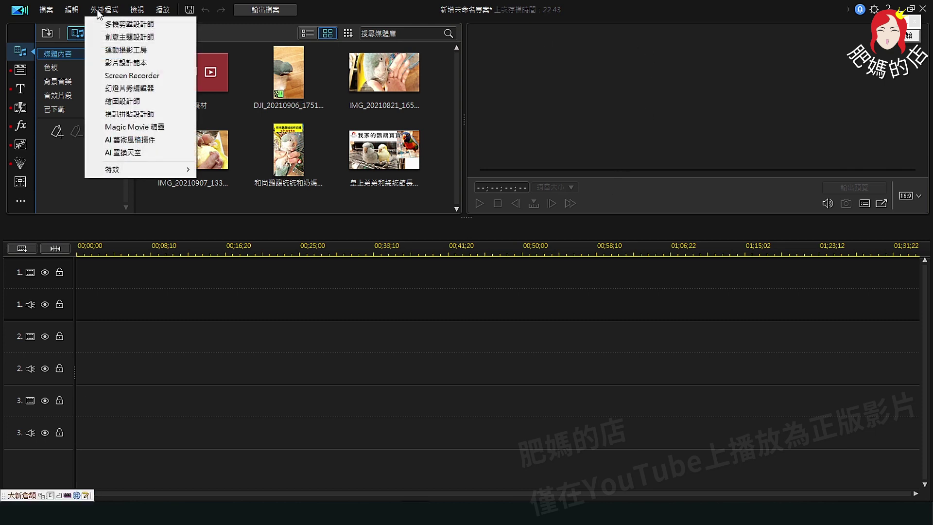
left_click(154, 65)
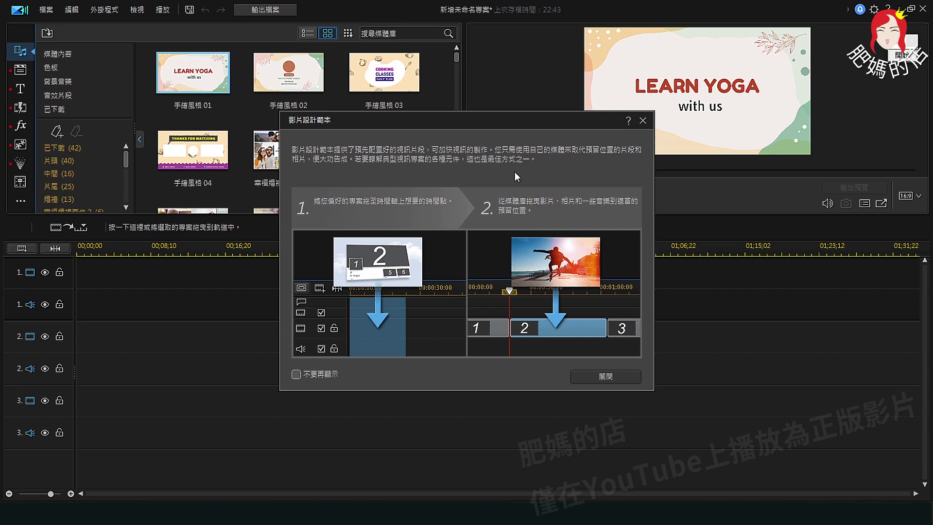
left_click(608, 375)
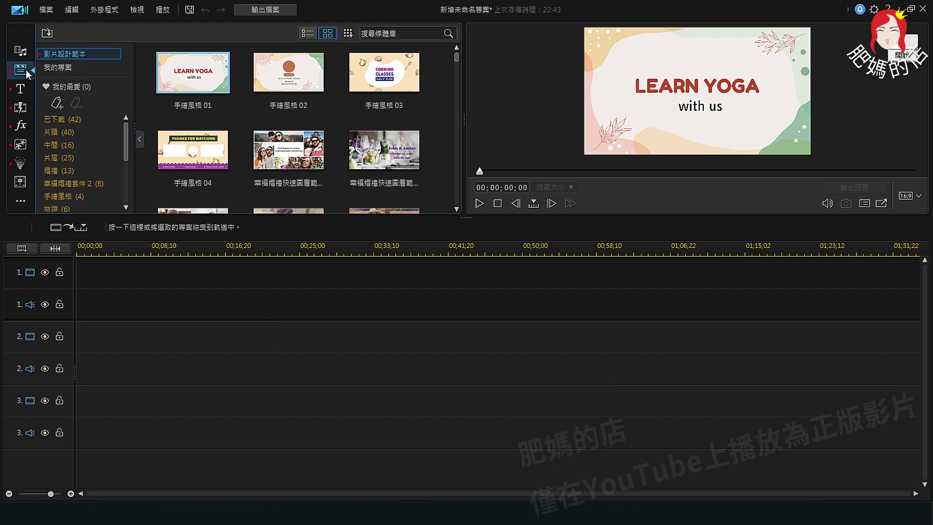
left_click(82, 125)
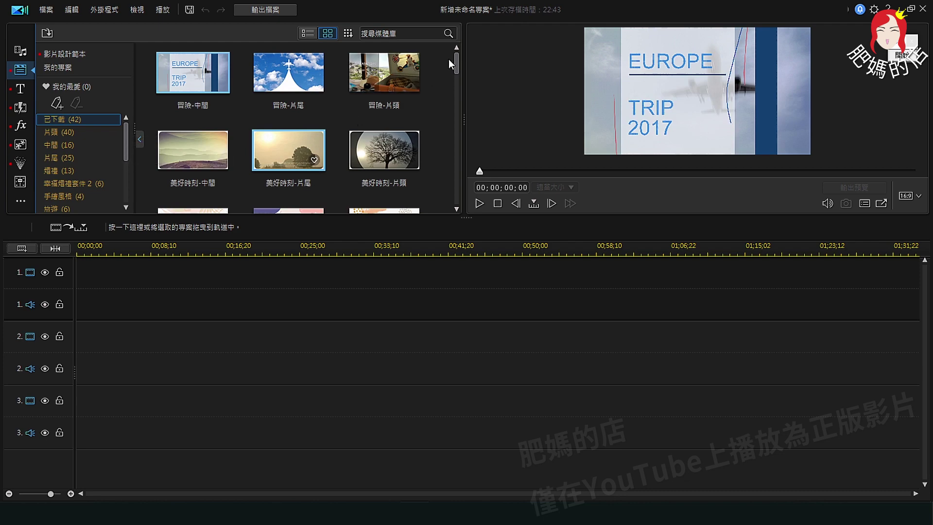
left_click_drag(458, 60, 462, 130)
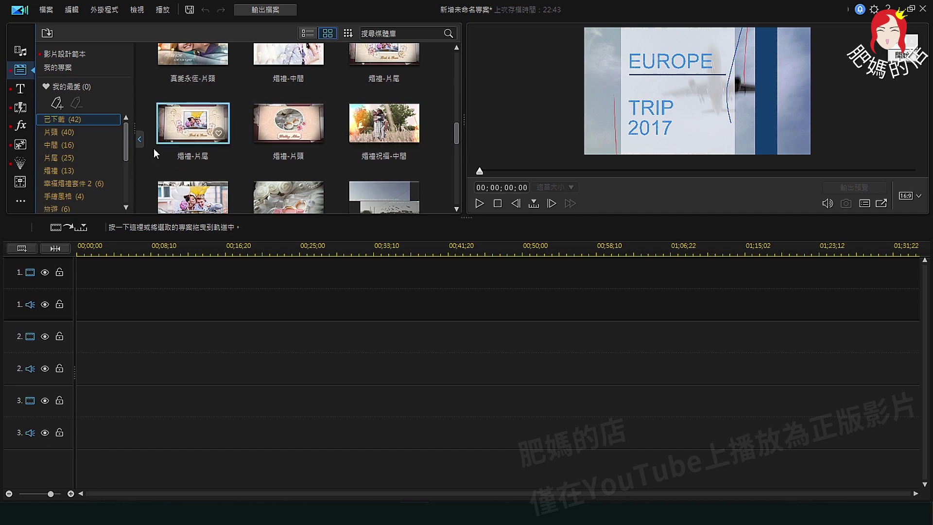
Add the first 幸福婚禮套件 2 template to the start of the timeline and accept the placeholder notice
left_click_drag(126, 136, 126, 160)
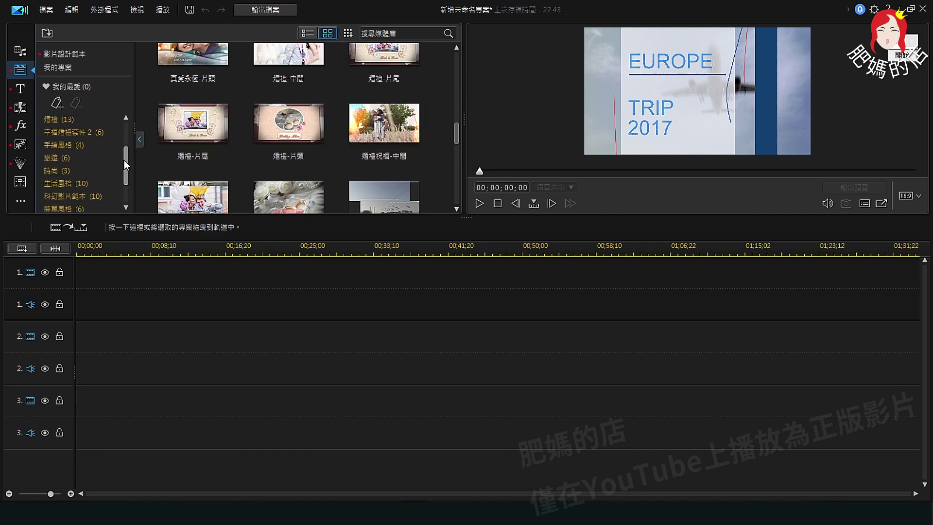
left_click(95, 139)
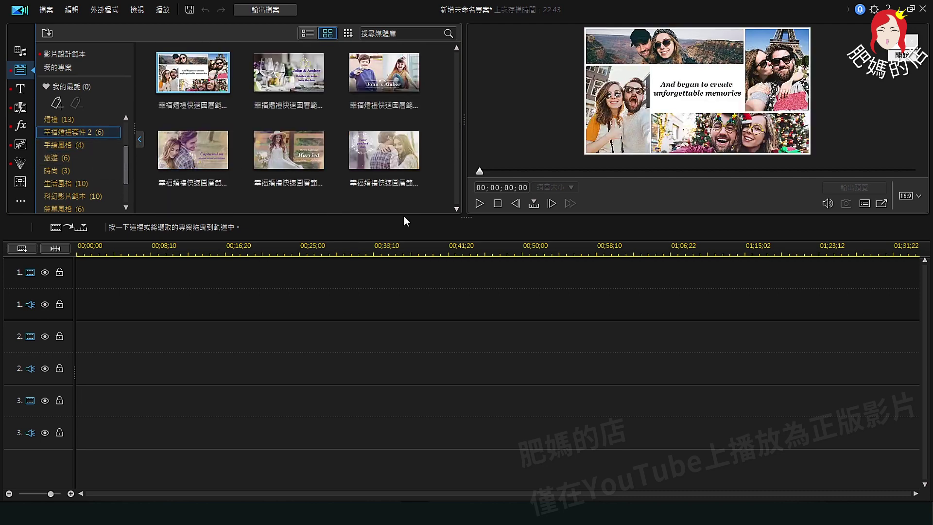
left_click_drag(197, 78, 104, 304)
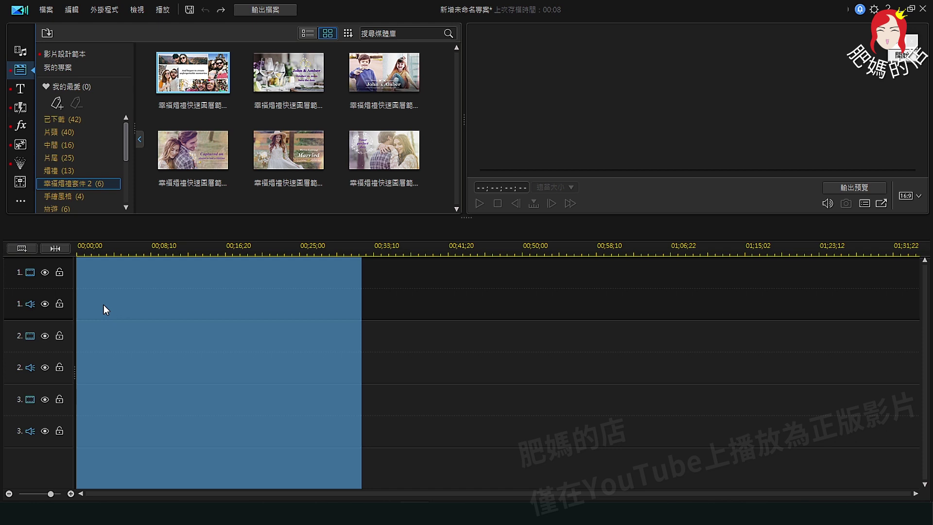
left_click_drag(103, 304, 103, 305)
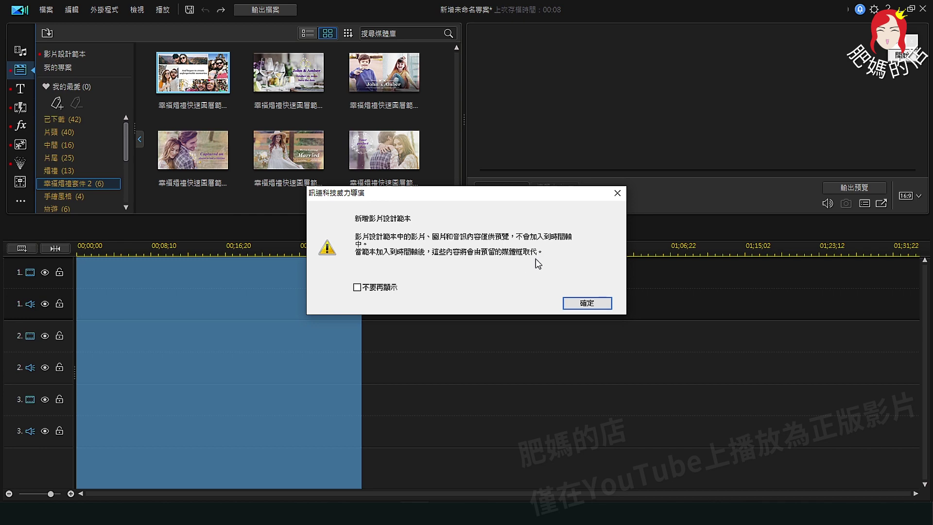
left_click(586, 303)
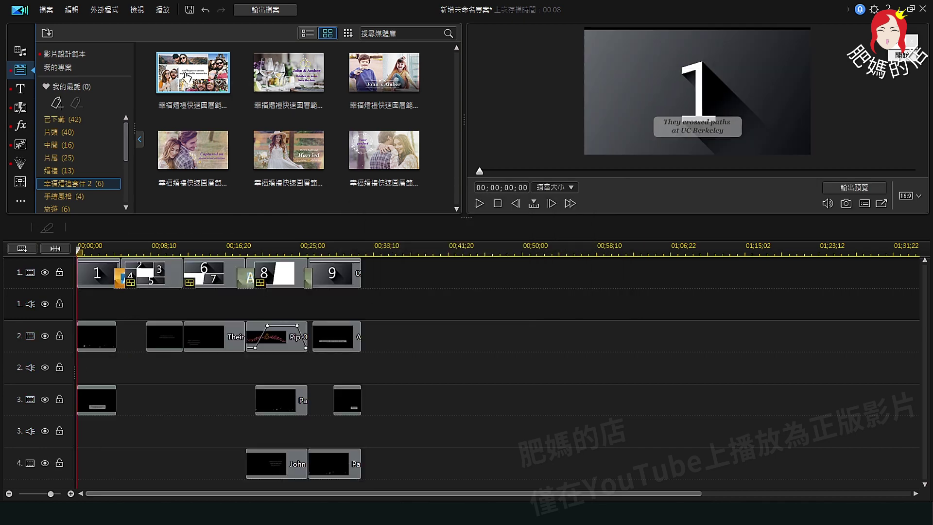
Preview the library's sample of the wedding template and play its placeholder version from the start of the timeline
left_click(187, 75)
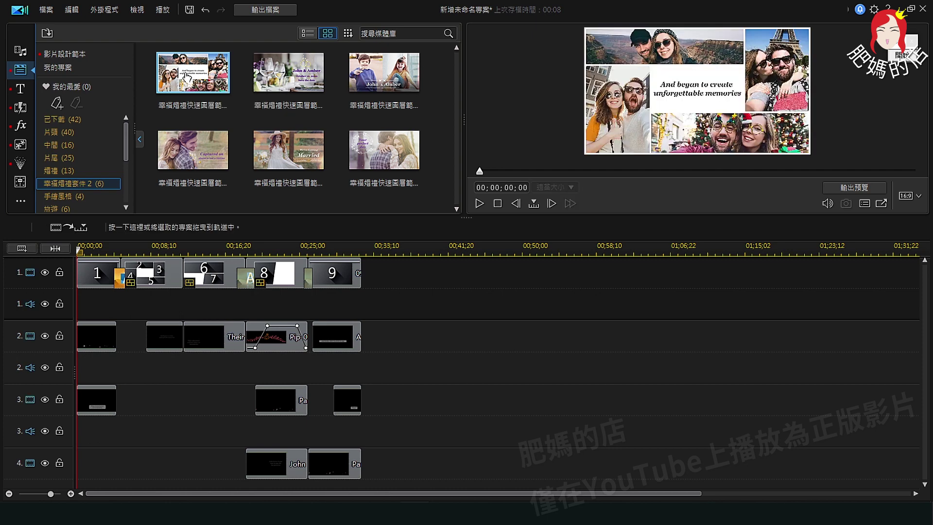
left_click(480, 204)
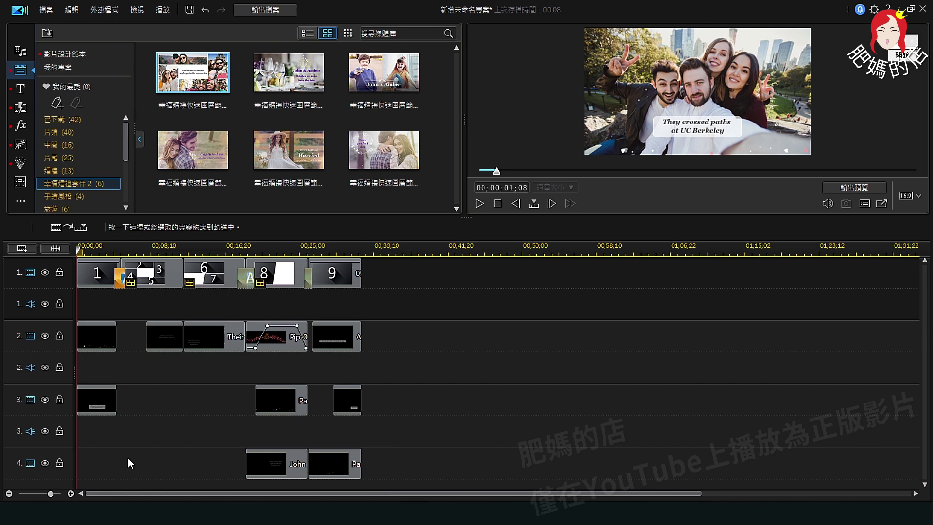
left_click(99, 250)
left_click_drag(100, 250, 61, 253)
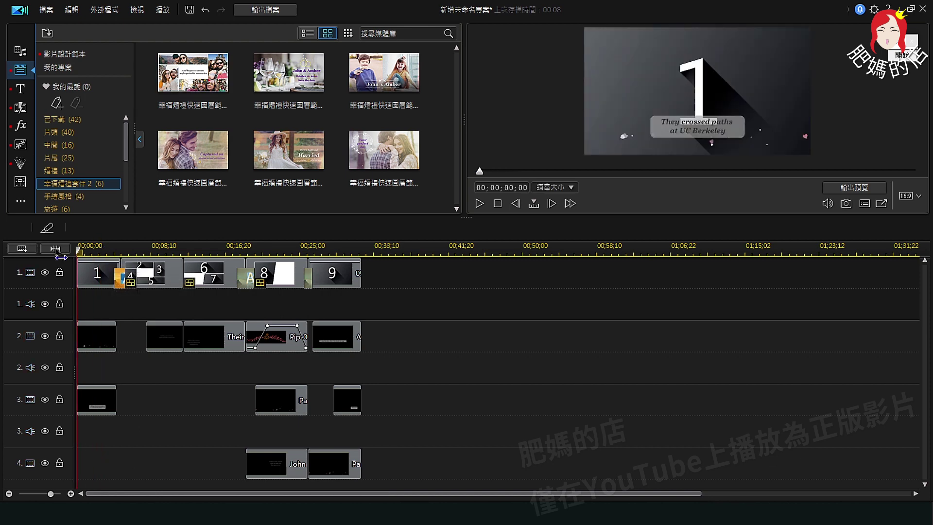
left_click(479, 204)
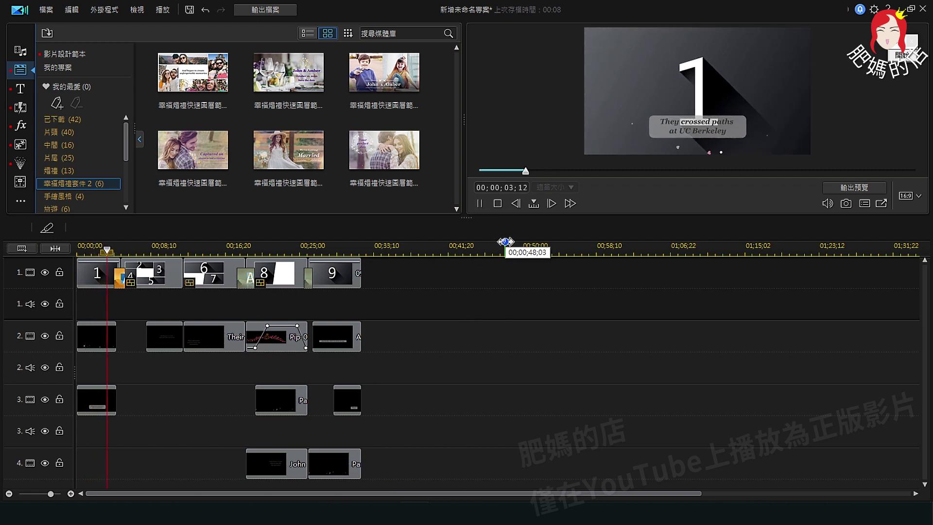
left_click(479, 203)
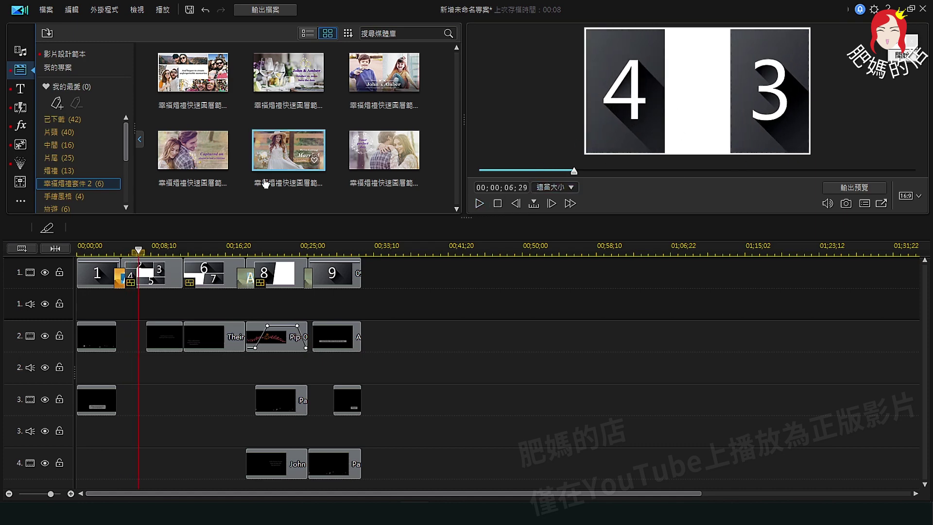
left_click(193, 73)
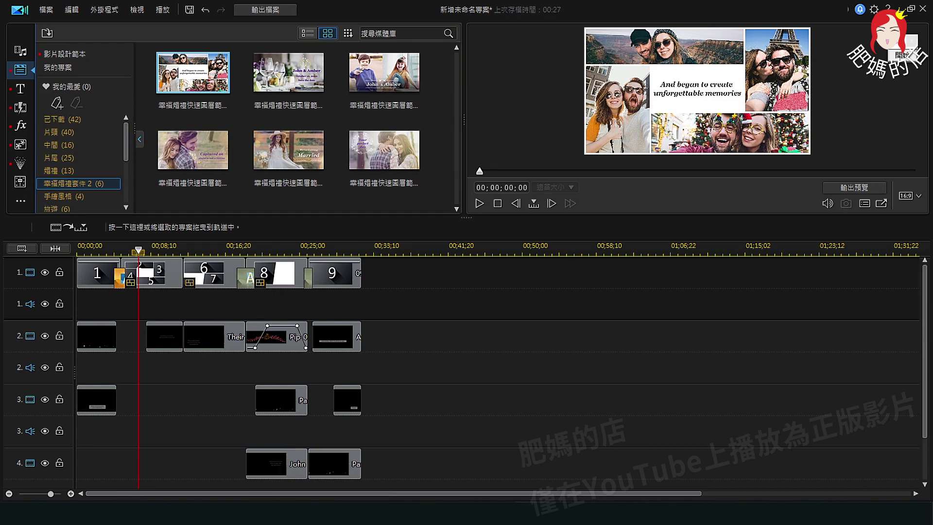
left_click(898, 54)
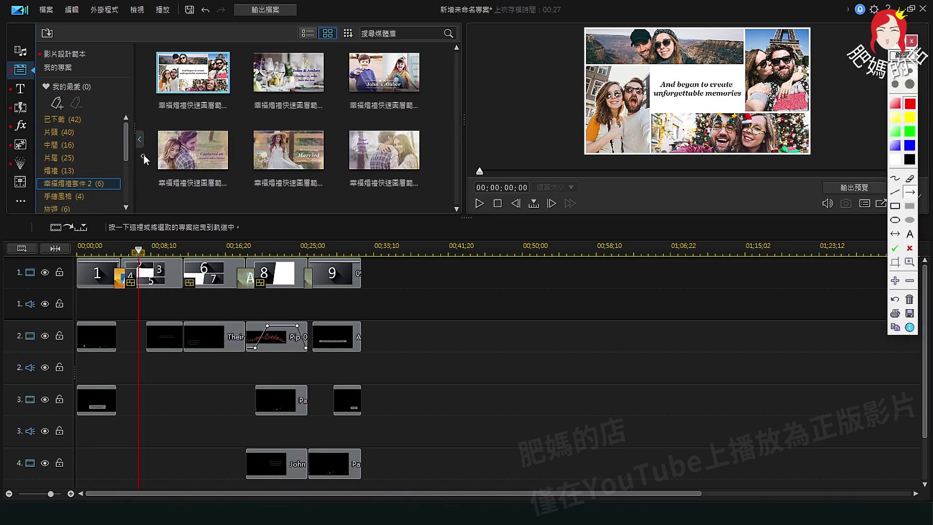
left_click_drag(144, 154, 95, 265)
mouse_move(144, 234)
left_mouse_down()
mouse_move(137, 263)
mouse_move(160, 260)
left_mouse_up()
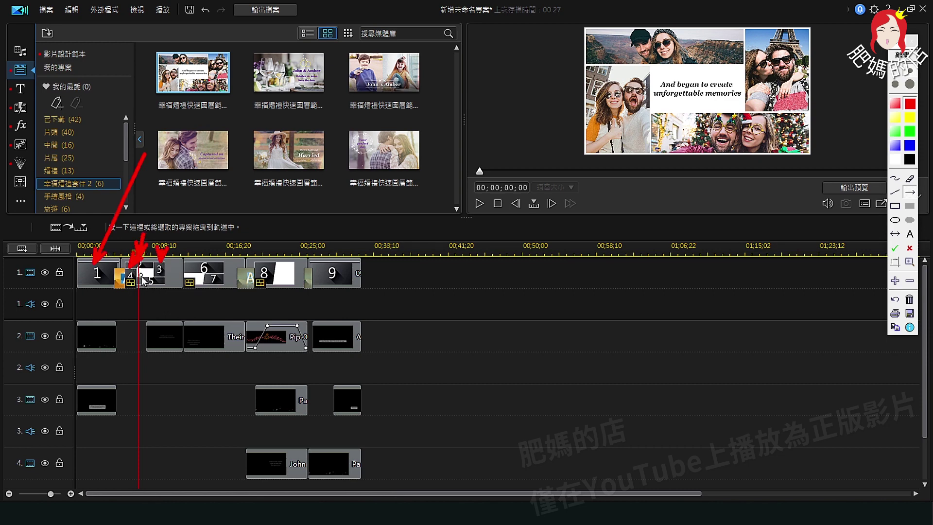
left_click_drag(146, 295, 146, 282)
left_click_drag(209, 228, 209, 255)
left_click_drag(219, 299, 218, 284)
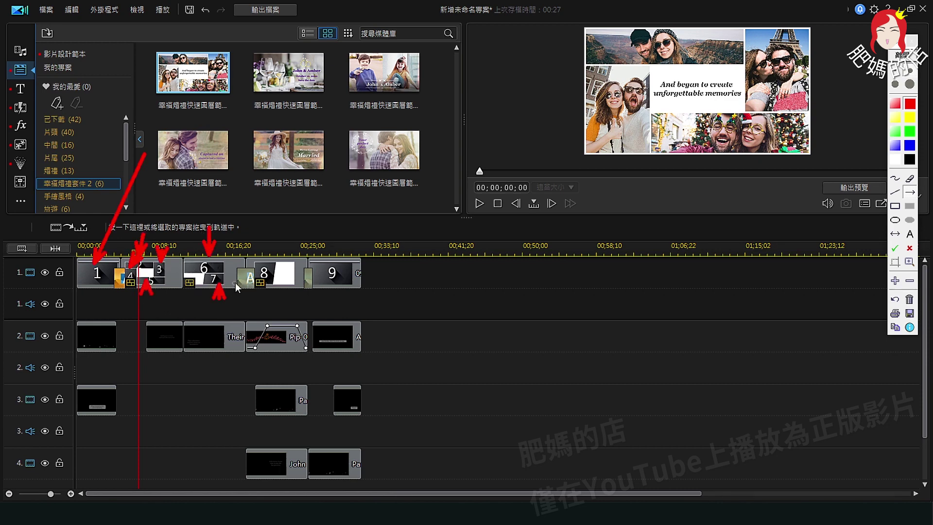
left_click_drag(263, 225, 268, 253)
left_click_drag(327, 227, 330, 255)
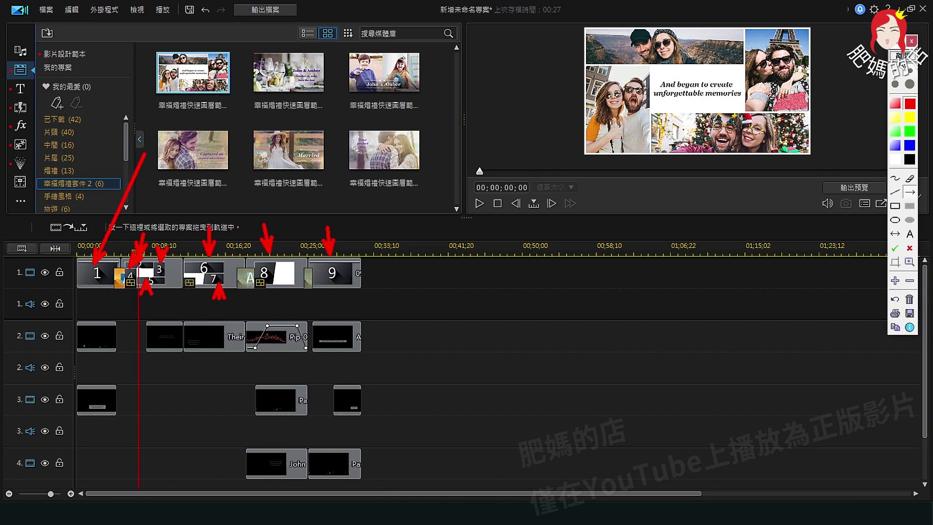
left_click(901, 54)
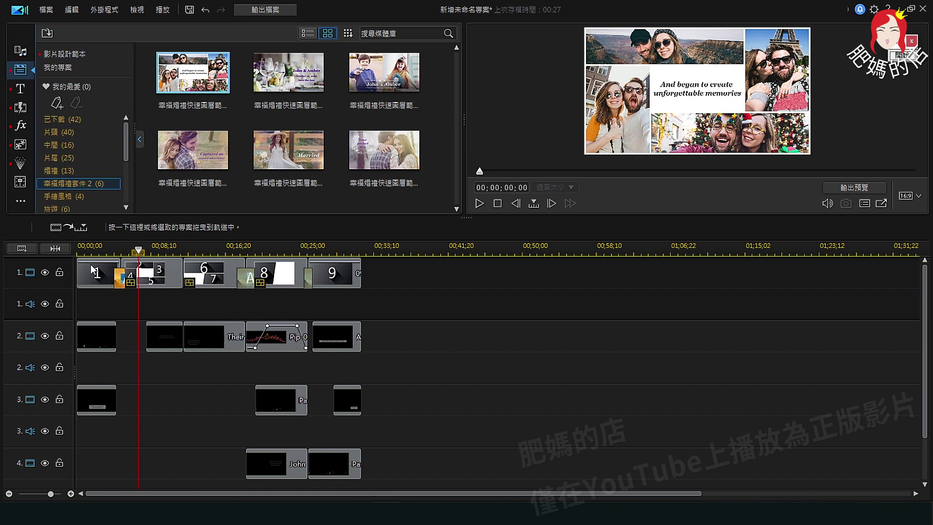
Fill placeholder 1 on the first video track with IMG_20210907_133309.jpg and return the playhead to the timeline start
left_click(22, 51)
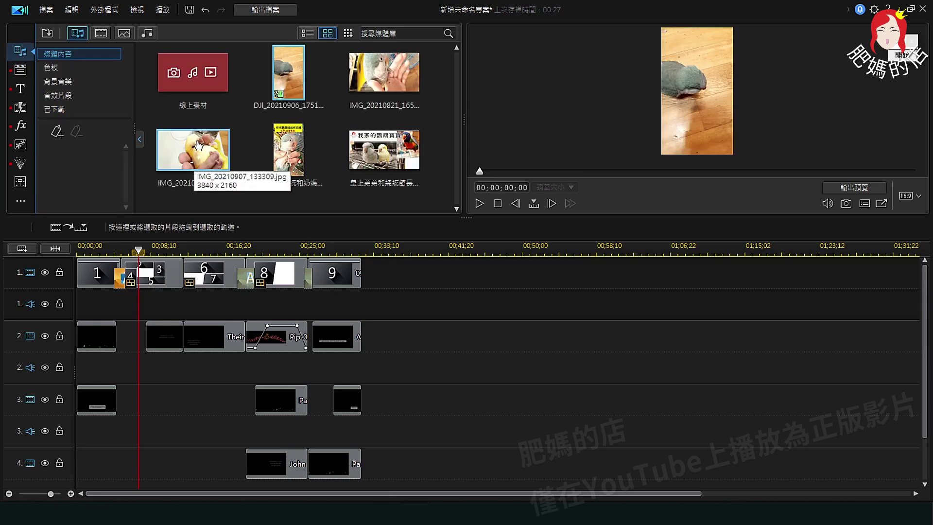
left_click_drag(198, 145, 86, 273)
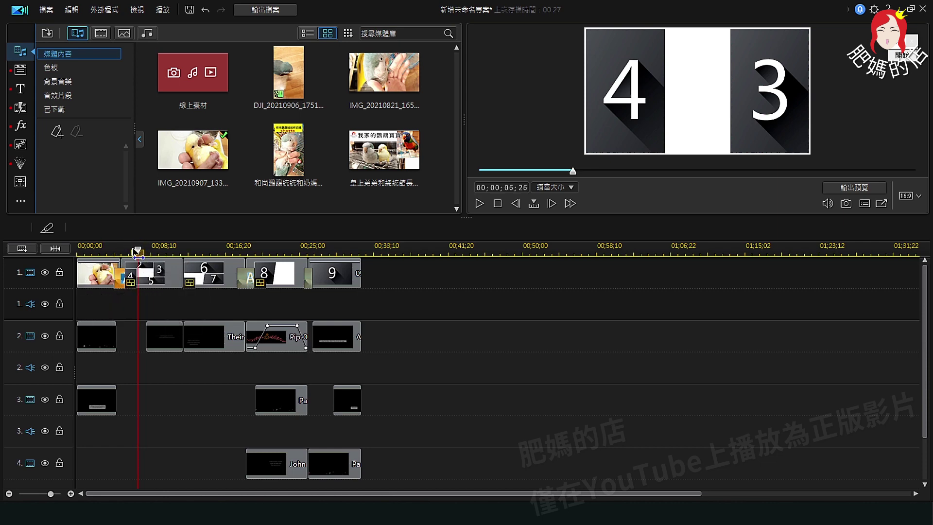
left_click_drag(137, 250, 79, 252)
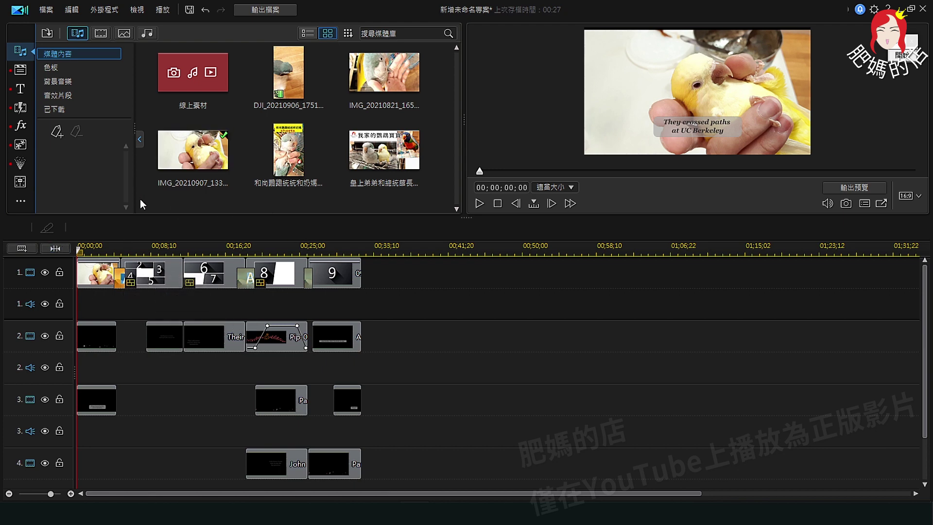
key("F9")
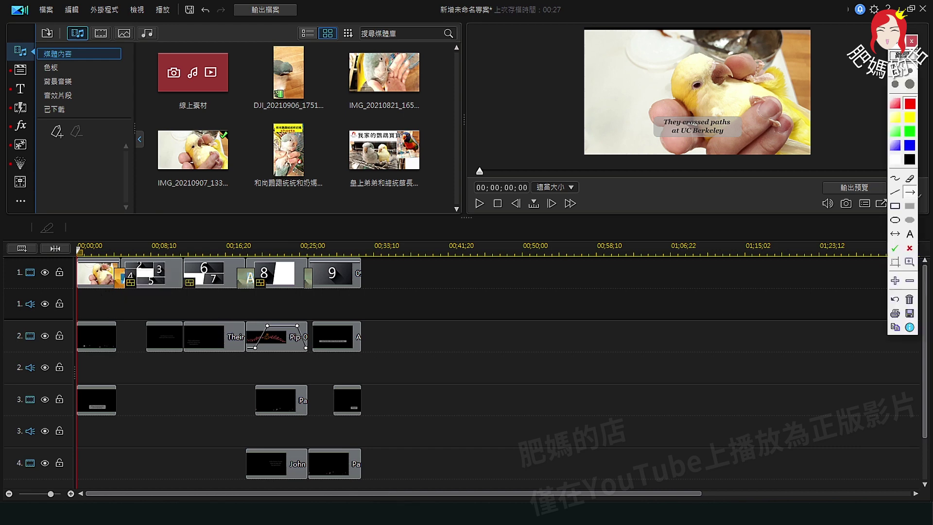
left_click_drag(142, 346, 131, 291)
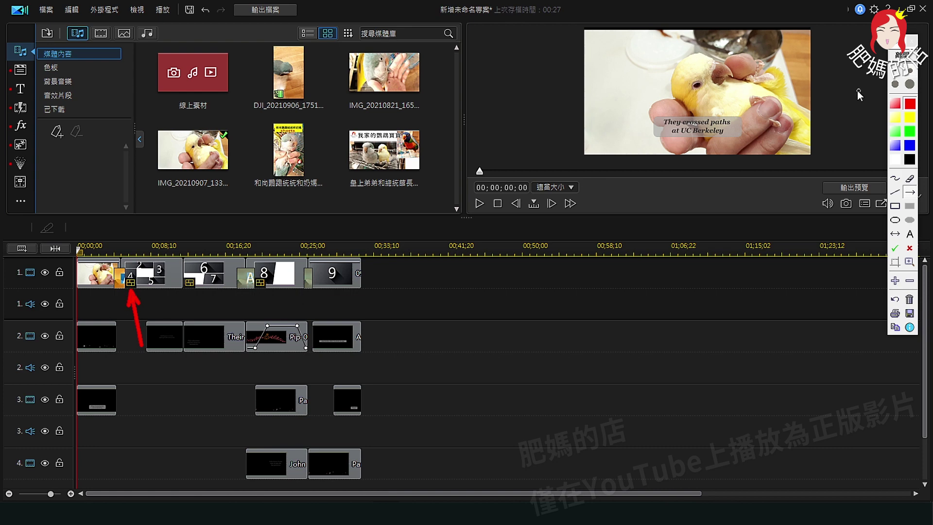
left_click(902, 55)
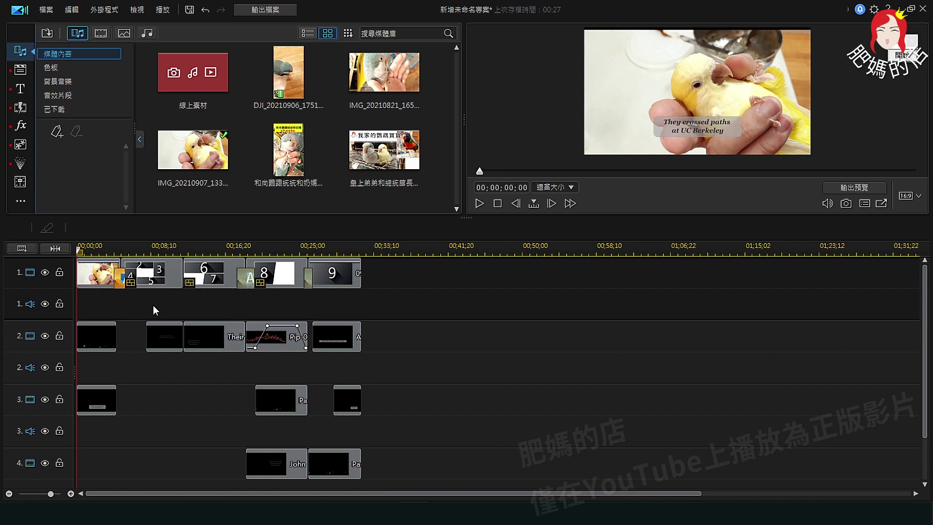
Open the collage clip with placeholders 2 to 5 on track 1 and fill its four numbered cells with the bird photos and videos
left_click(118, 13)
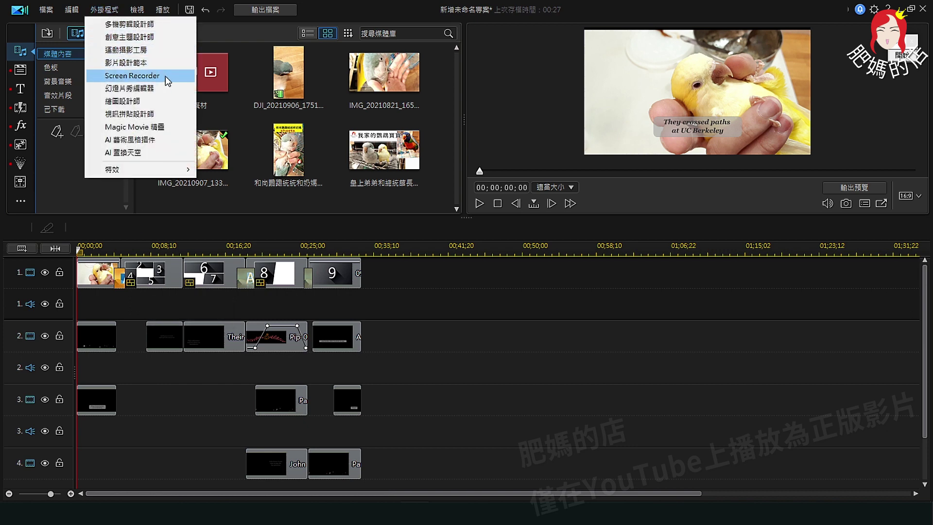
left_click(165, 114)
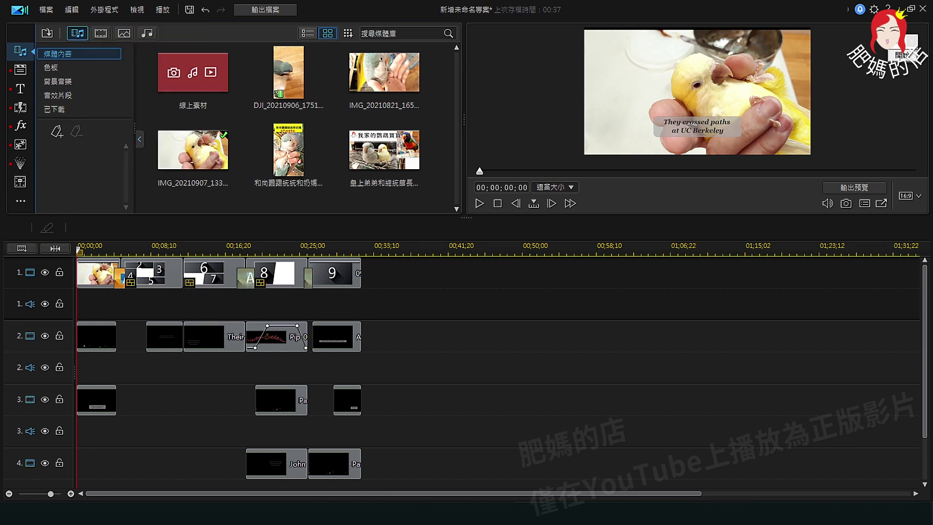
double_click(148, 272)
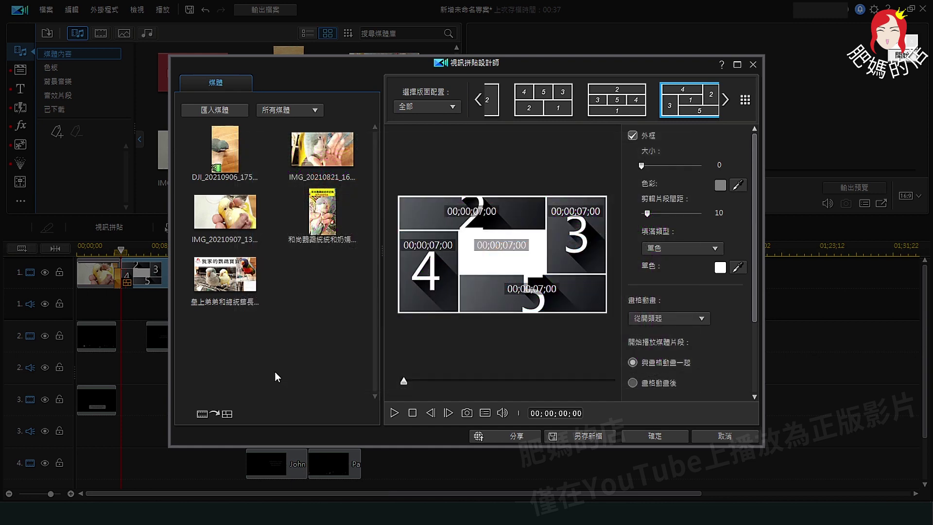
left_click_drag(225, 149, 568, 228)
left_click_drag(322, 212, 427, 272)
left_click_drag(220, 202, 471, 214)
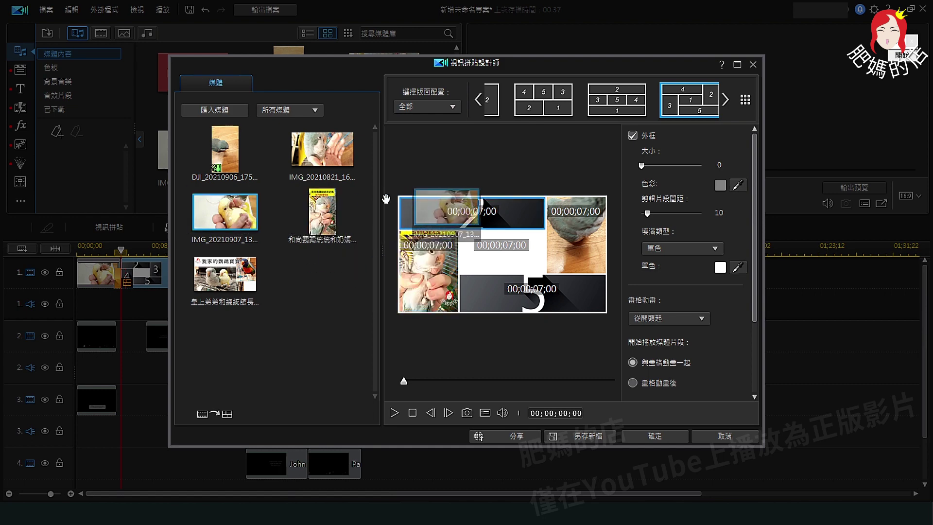
left_click_drag(216, 293, 524, 287)
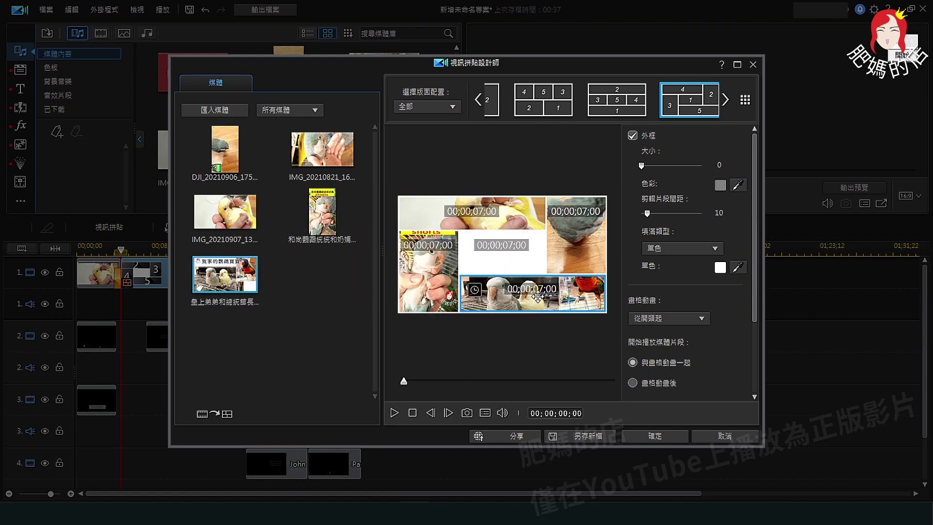
Adjust the framing of the media inside the collage cells and apply the finished collage to the timeline
left_click(553, 297)
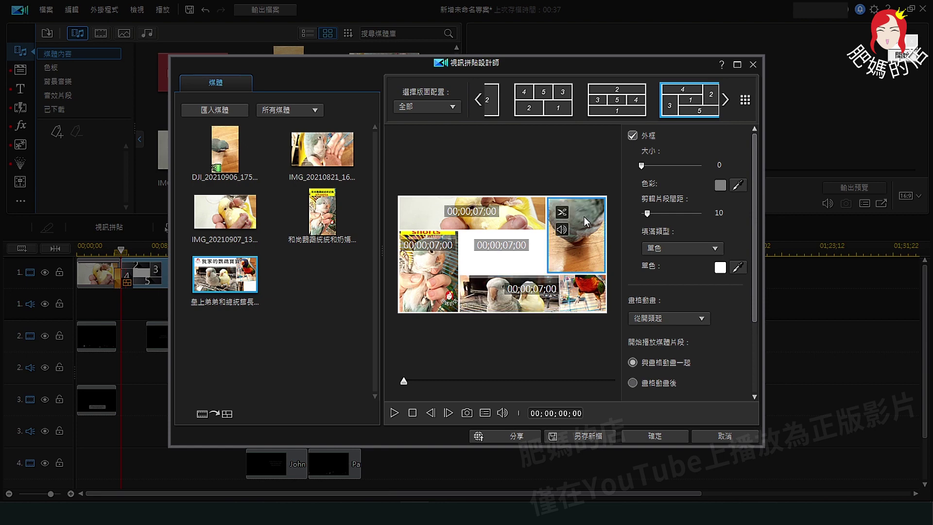
left_click(584, 238)
mouse_move(563, 231)
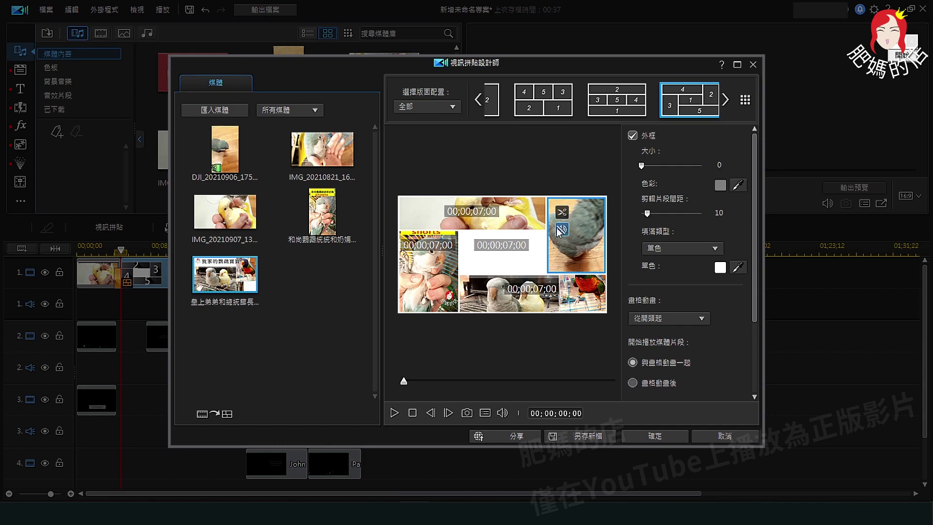
left_click(495, 209)
left_click_drag(513, 215, 489, 203)
left_click(434, 264)
left_click_drag(433, 264, 432, 259)
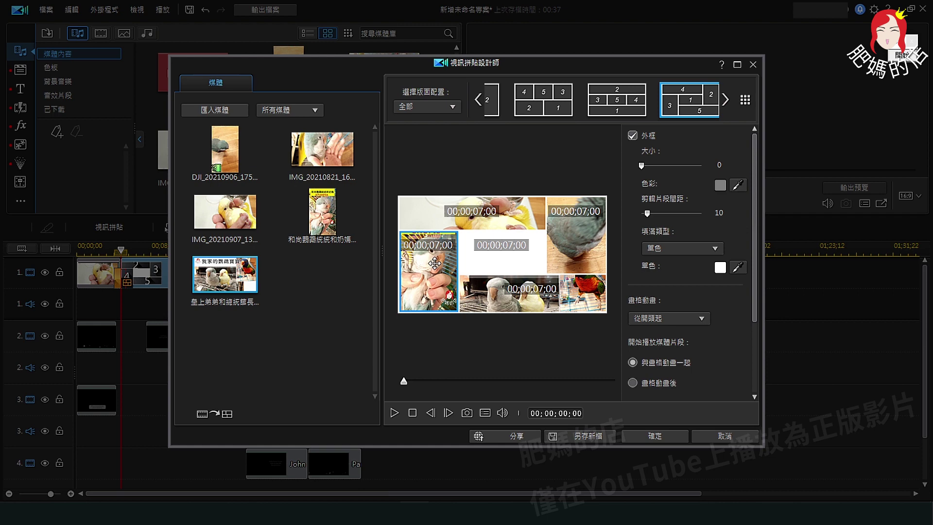
left_click(640, 435)
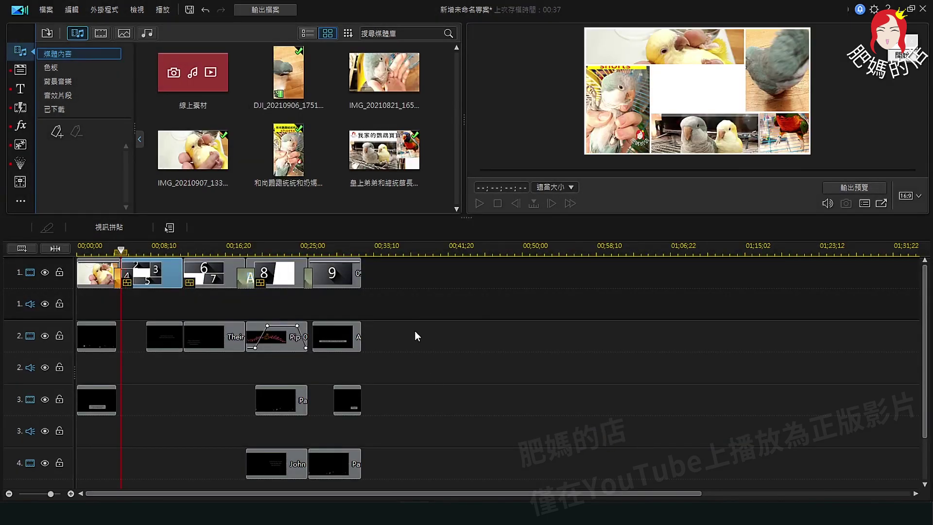
Play the filled collage from its start and check the remaining collage clips holding placeholders 6, 7 and 8
left_click(478, 206)
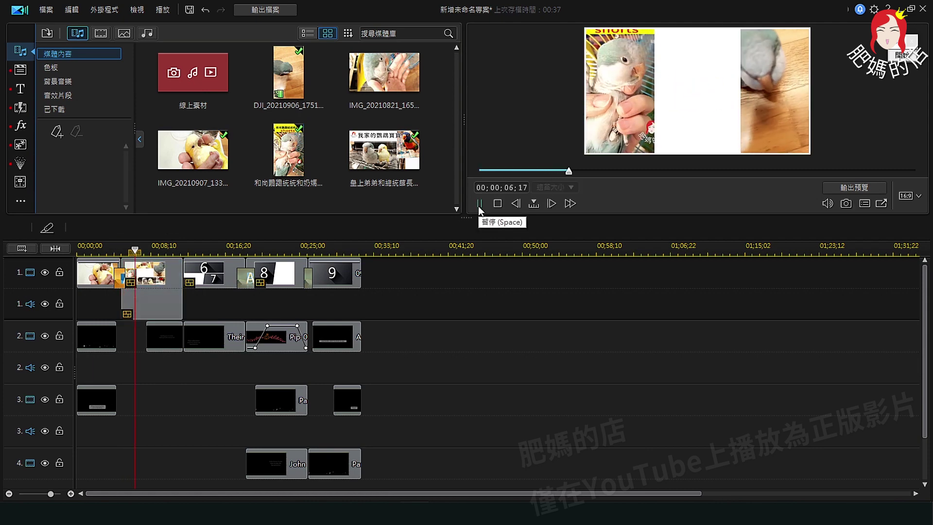
left_click(484, 206)
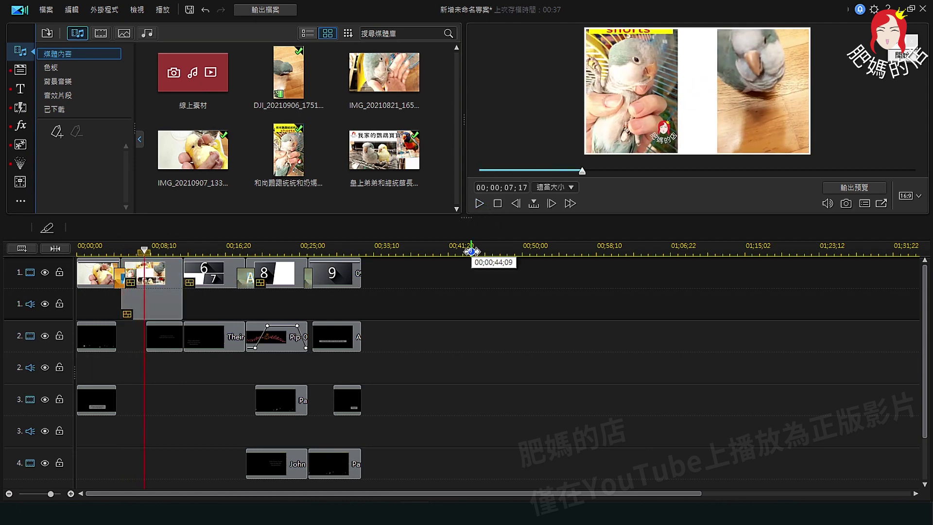
left_click(215, 280)
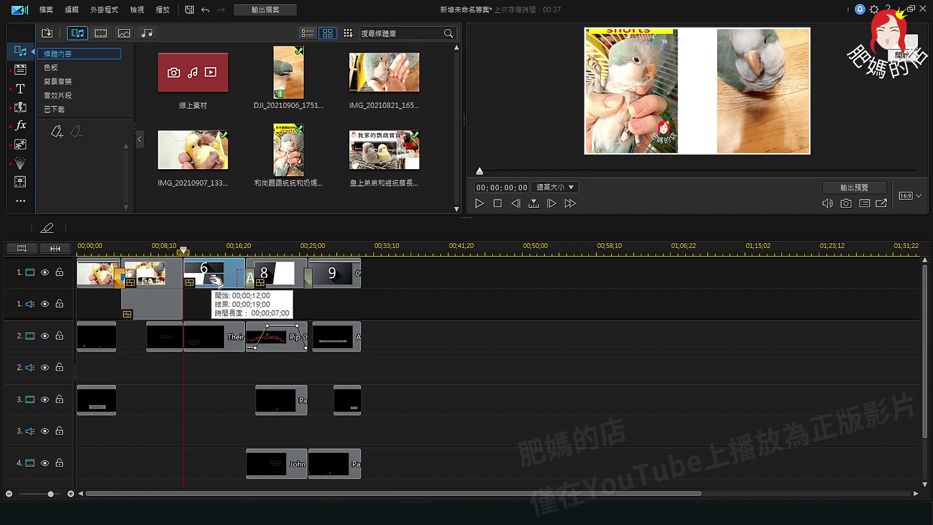
left_click(268, 279)
left_click(194, 284)
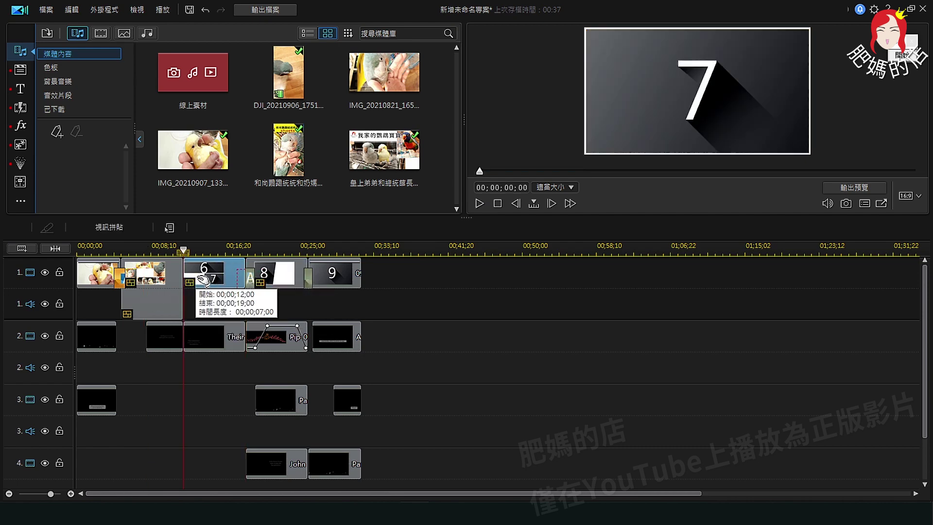
left_click(257, 284)
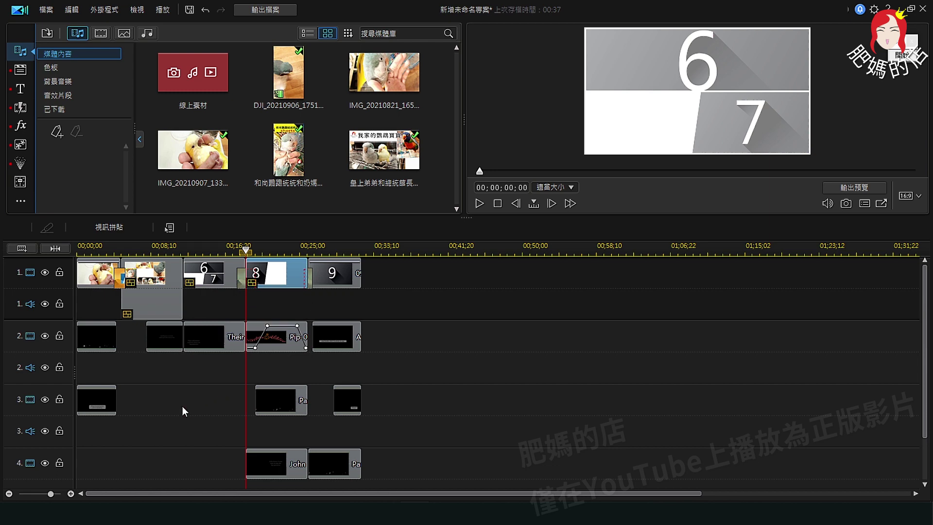
Open the "They crossed paths at UC Berkeley" title on track 3 in the title designer and close it without changes
left_click(92, 272)
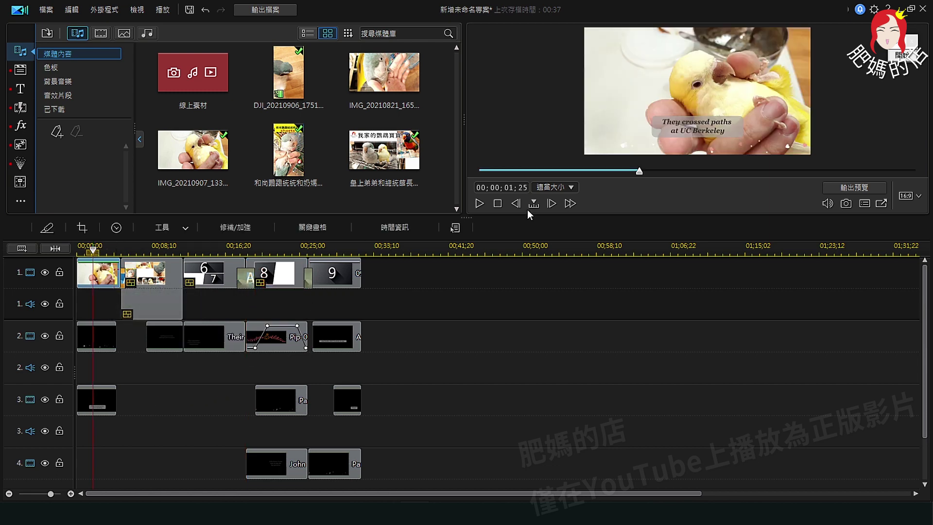
left_click(666, 140)
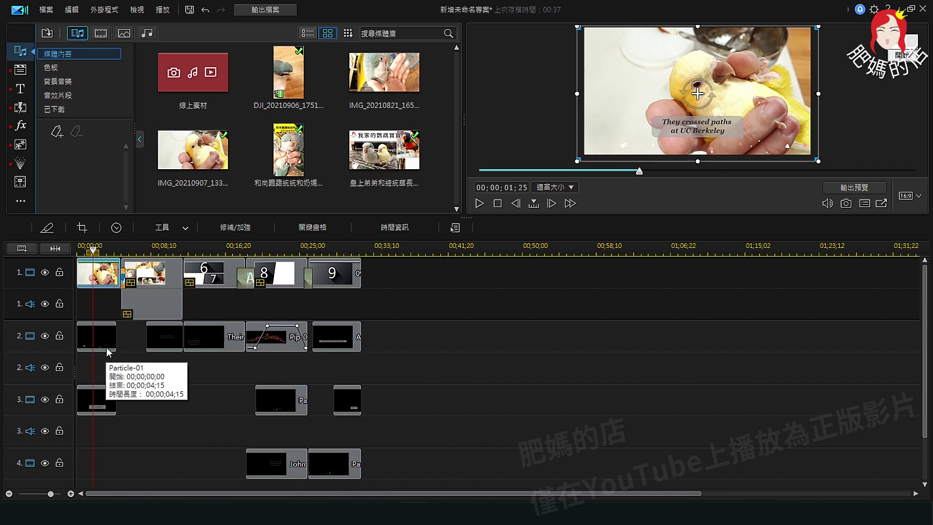
left_click(104, 393)
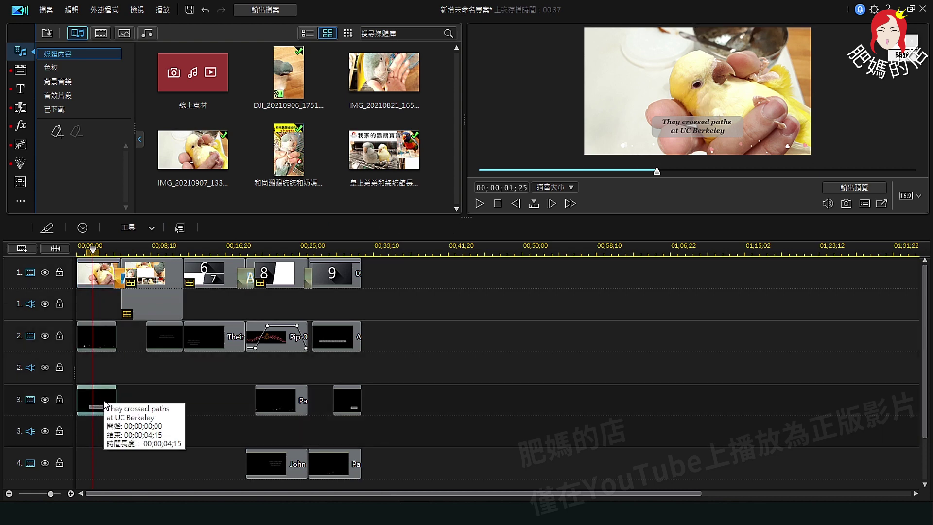
double_click(106, 398)
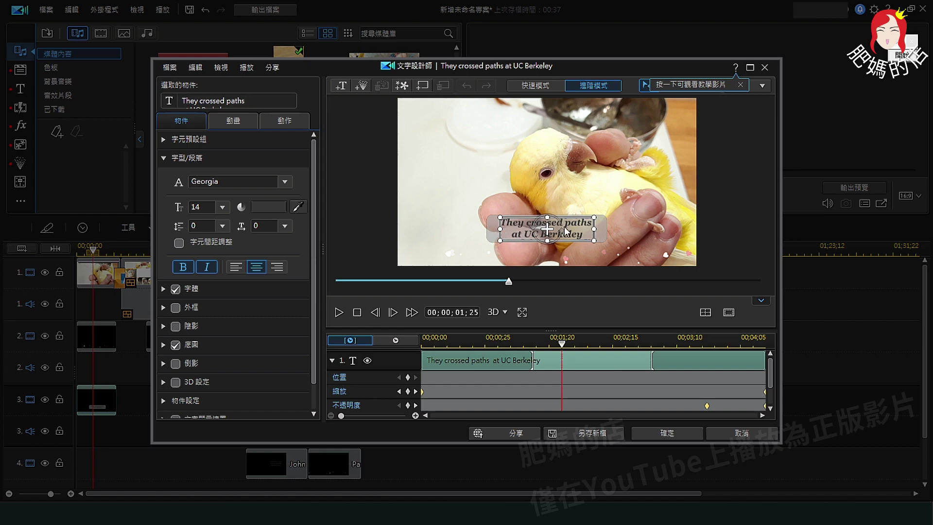
left_click(743, 434)
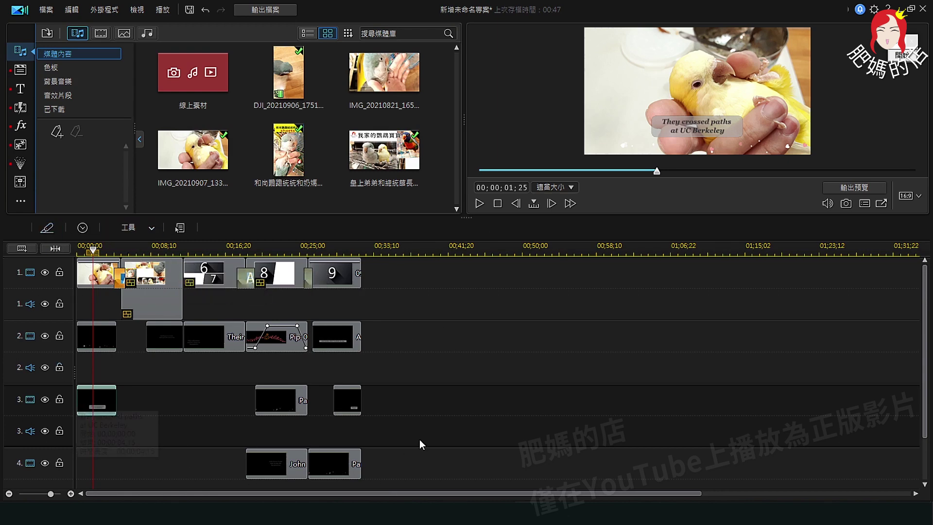
mouse_move(927, 297)
left_mouse_down()
mouse_move(926, 345)
mouse_move(926, 294)
left_mouse_up()
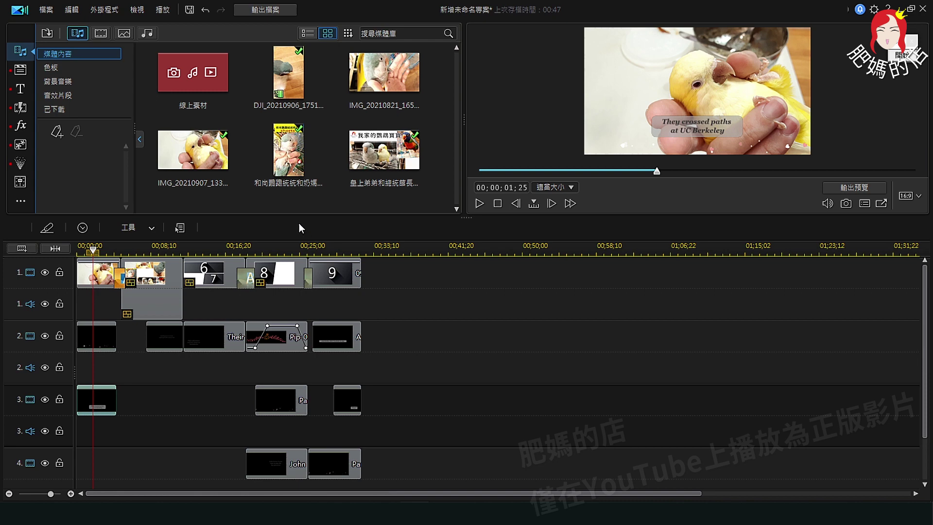
left_click(99, 9)
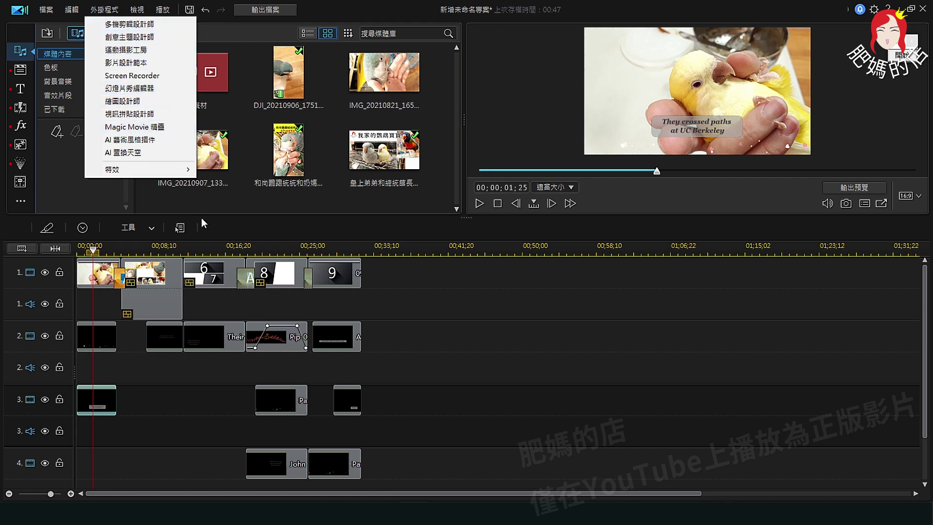
left_click(267, 215)
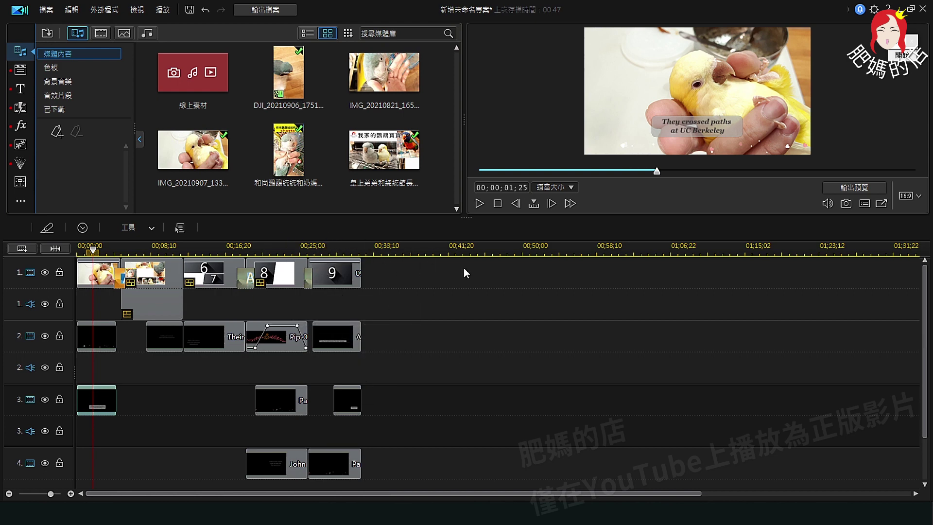
Open the 影片設計範本 library, dismiss its introduction and show the 中間 category
left_click(103, 13)
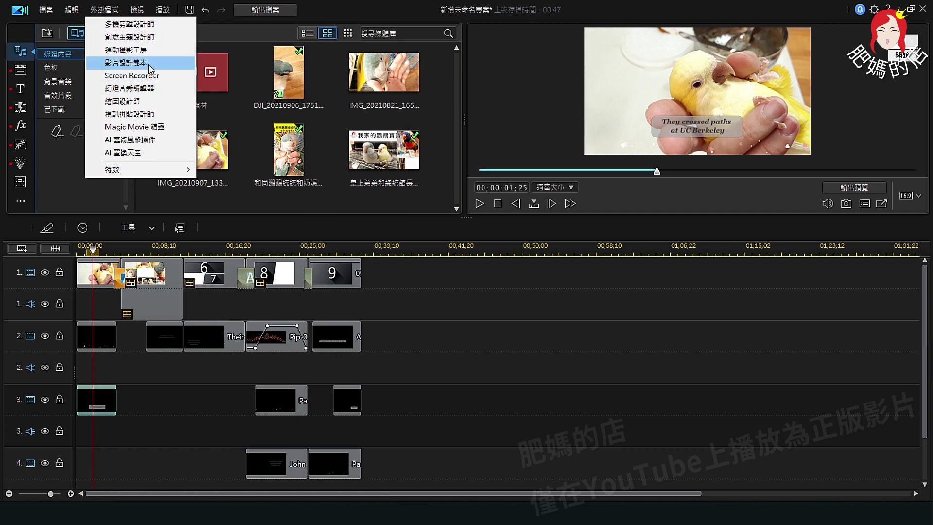
left_click(74, 104)
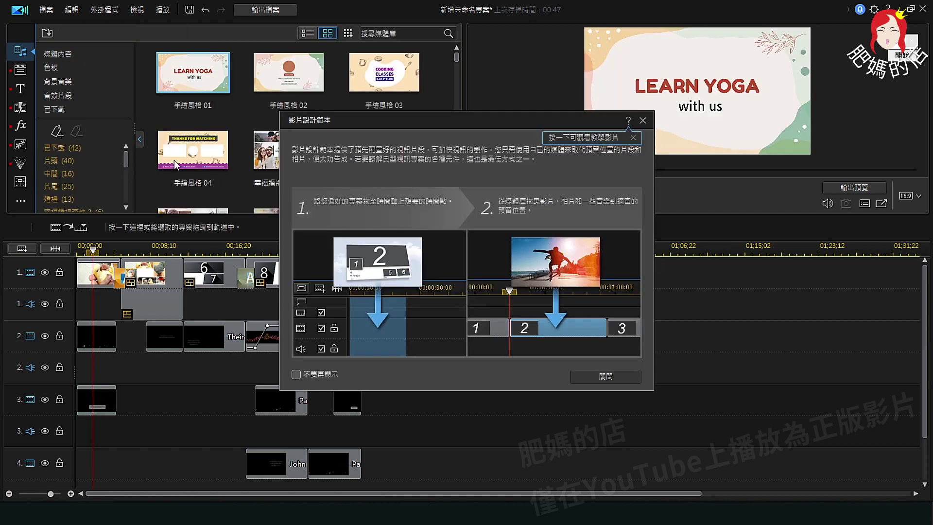
left_click(630, 382)
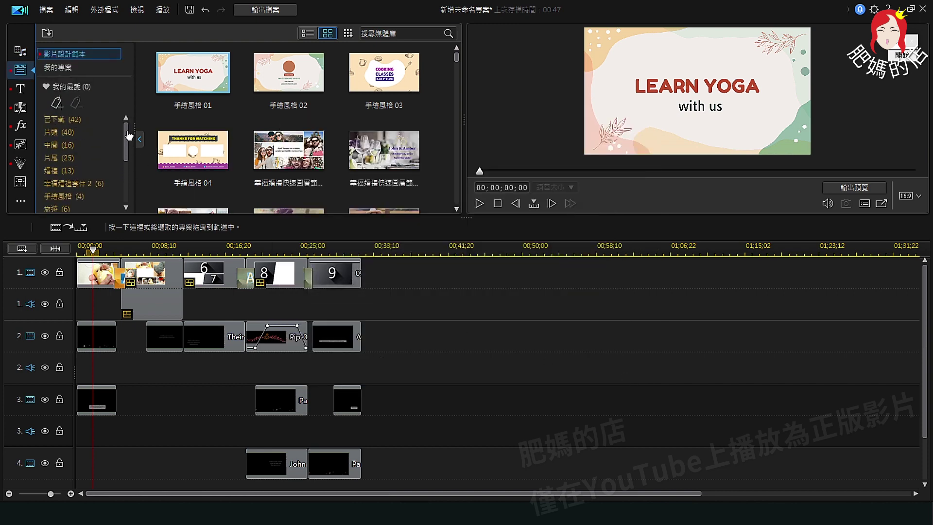
left_click(86, 147)
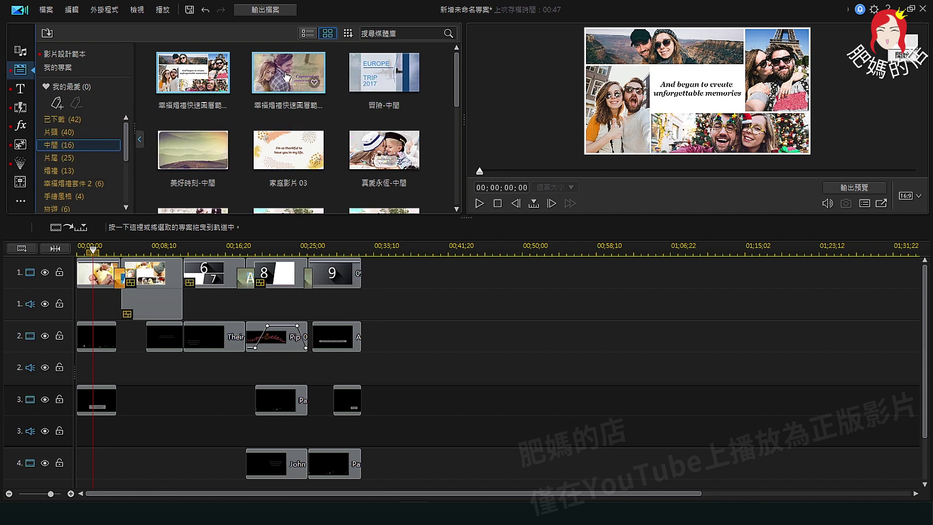
Append the 家庭影片 03 template directly after the wedding template on the timeline and accept the placeholder notice
left_click_drag(285, 150, 524, 311)
left_click_drag(409, 311, 508, 327)
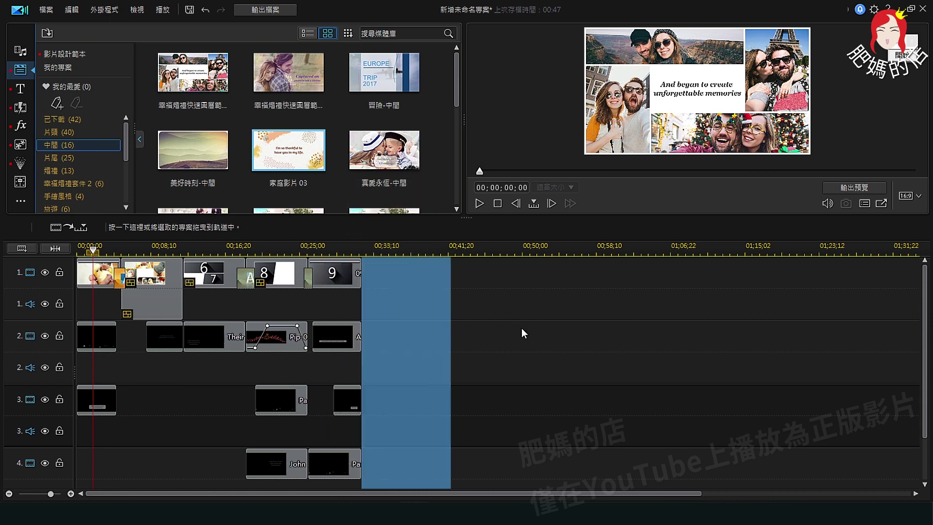
left_click_drag(405, 329, 558, 341)
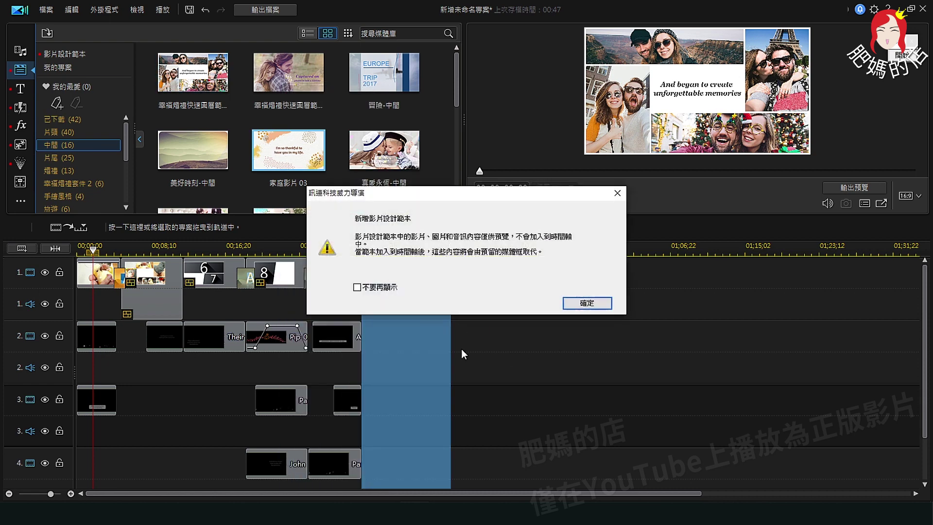
left_click(581, 300)
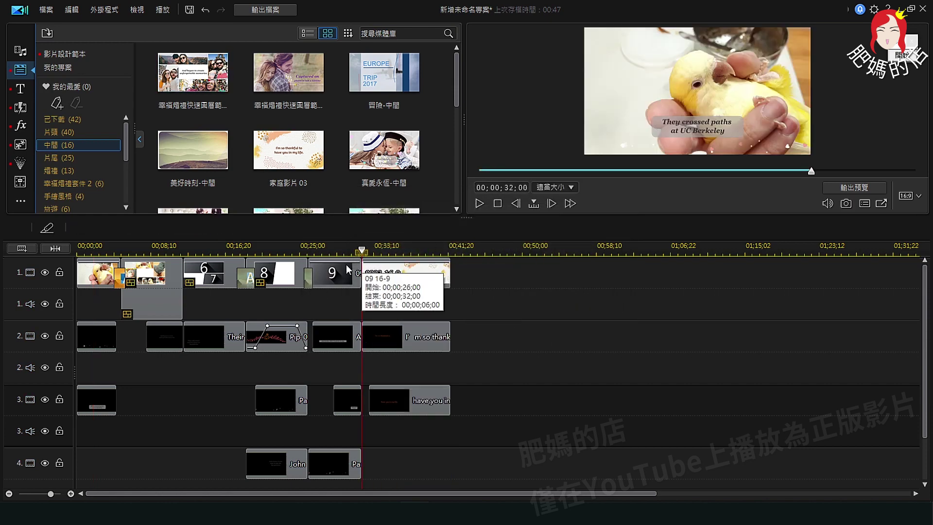
Append 科幻影片 01 from the 科幻影片範本 category to the timeline end, accept the notice and place the playhead at 00;00;43;24
left_click_drag(362, 252, 456, 263)
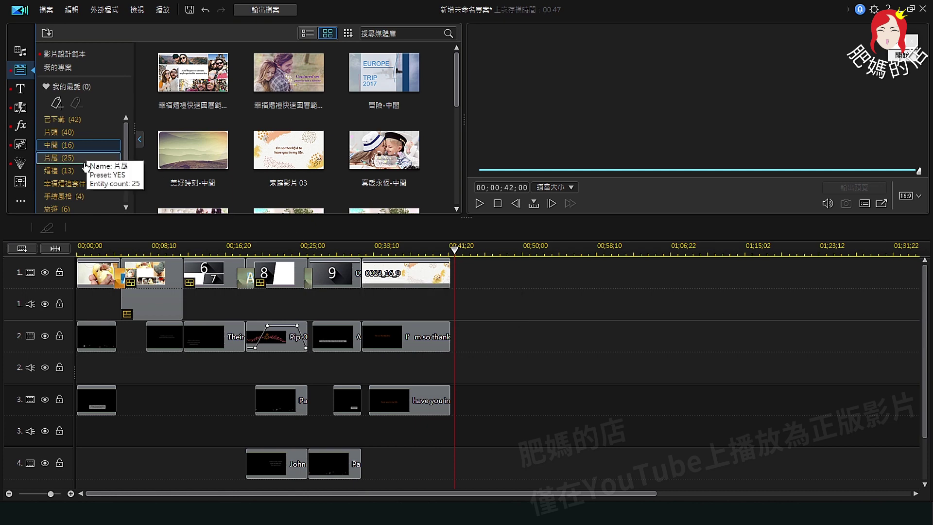
scroll(95, 175, "down", 2)
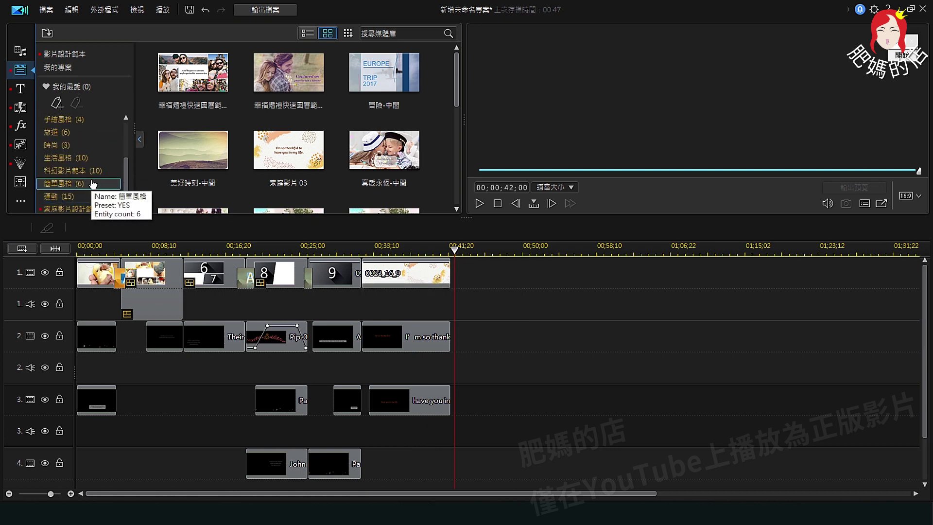
left_click(91, 175)
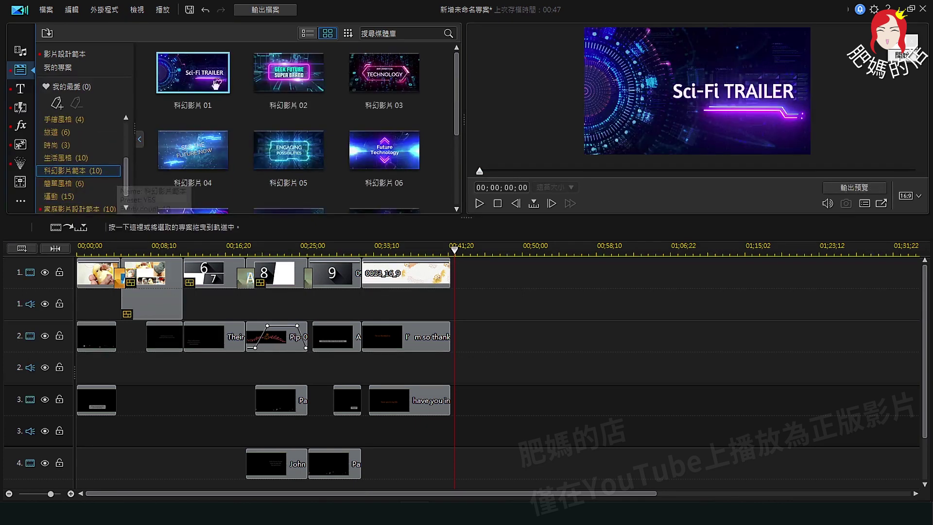
left_click_drag(212, 80, 543, 302)
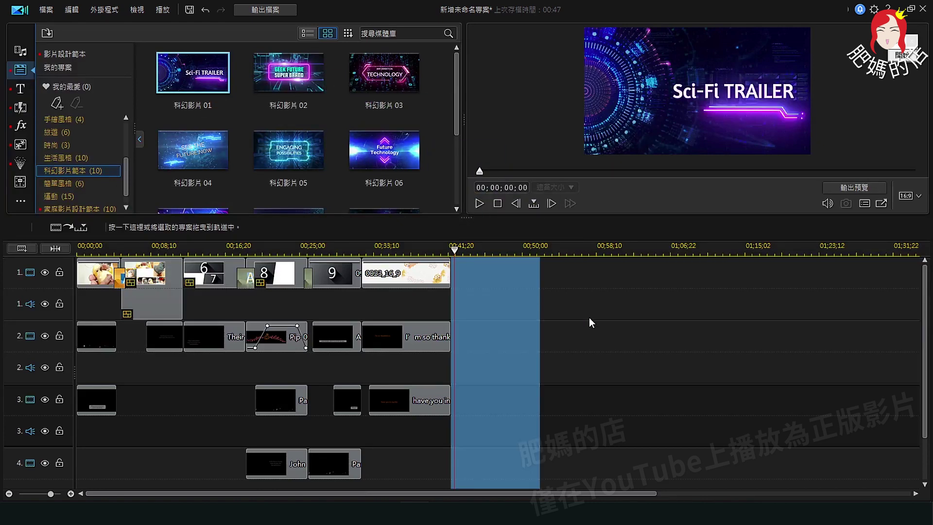
left_click_drag(590, 319, 646, 333)
left_click(597, 304)
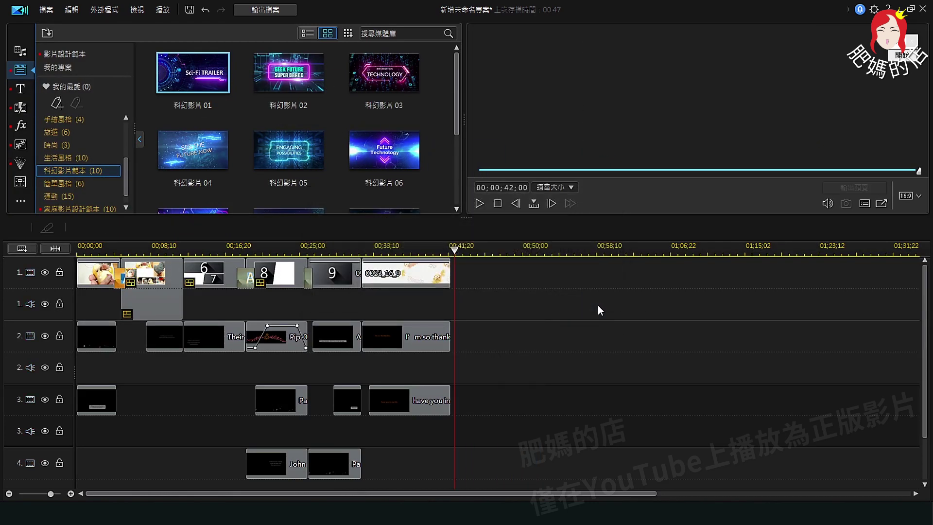
left_click(466, 250)
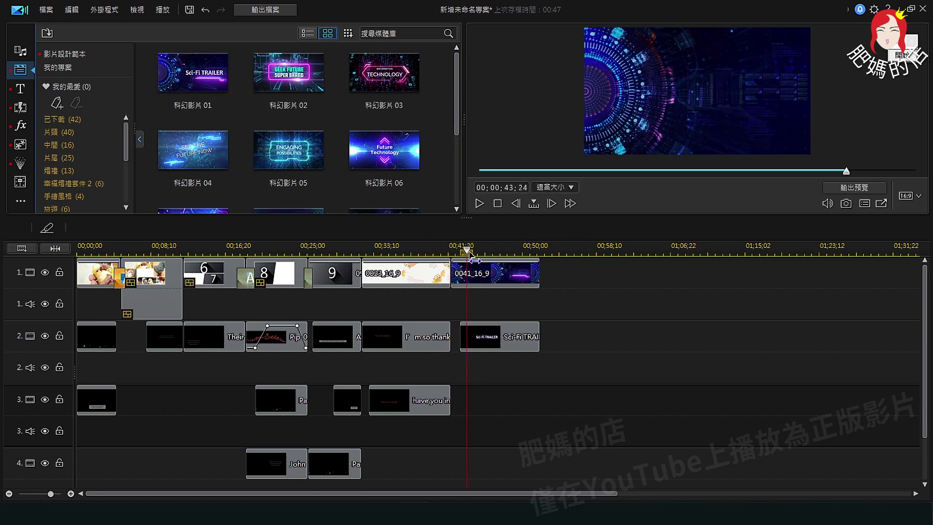
Append the second template from the 幸福婚禮套件 2 category after the sci-fi template, accept the notice and scrub the playhead to 00;01;02;21
left_click_drag(470, 256, 523, 262)
left_click(73, 183)
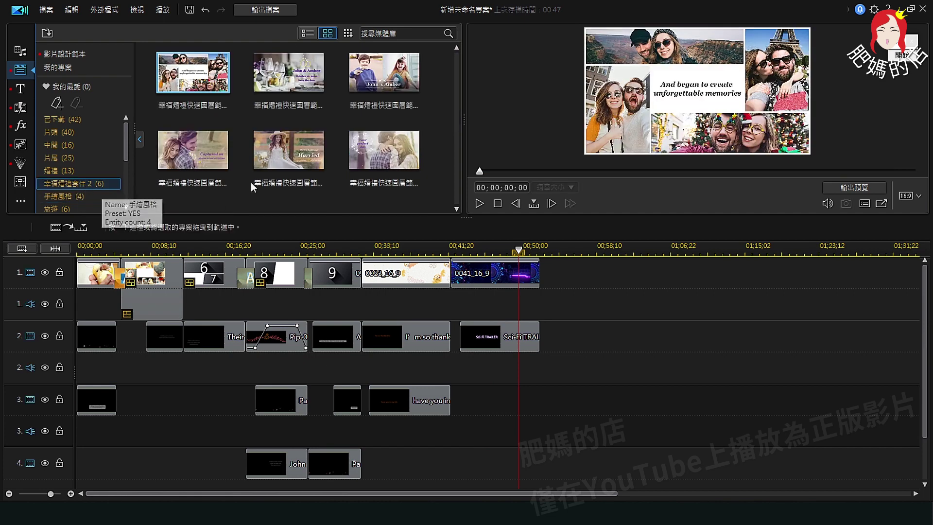
left_click(288, 73)
left_click_drag(292, 78, 718, 303)
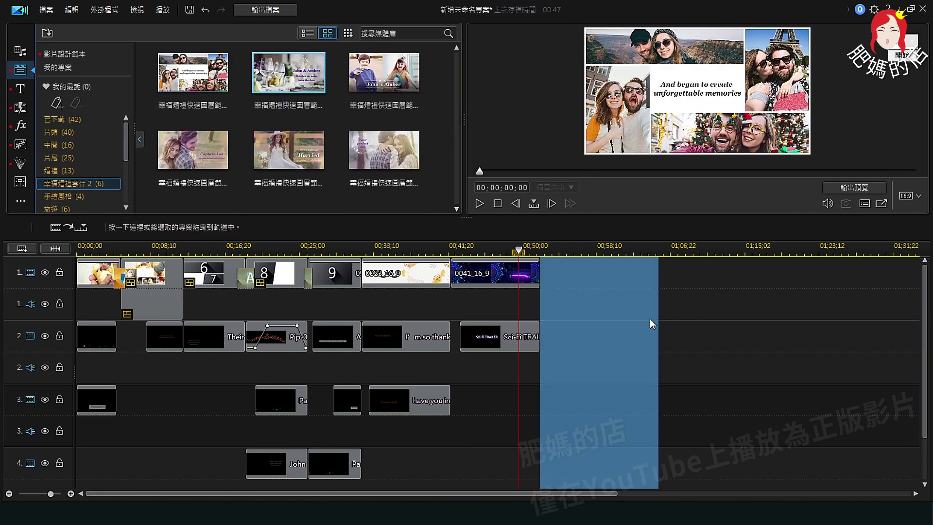
left_click_drag(652, 324, 652, 324)
left_click(582, 303)
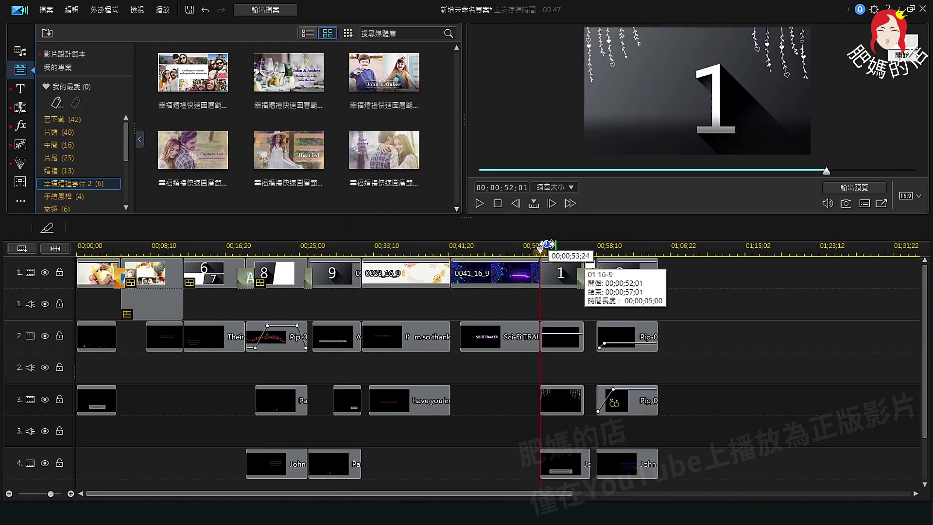
left_click_drag(540, 249, 634, 258)
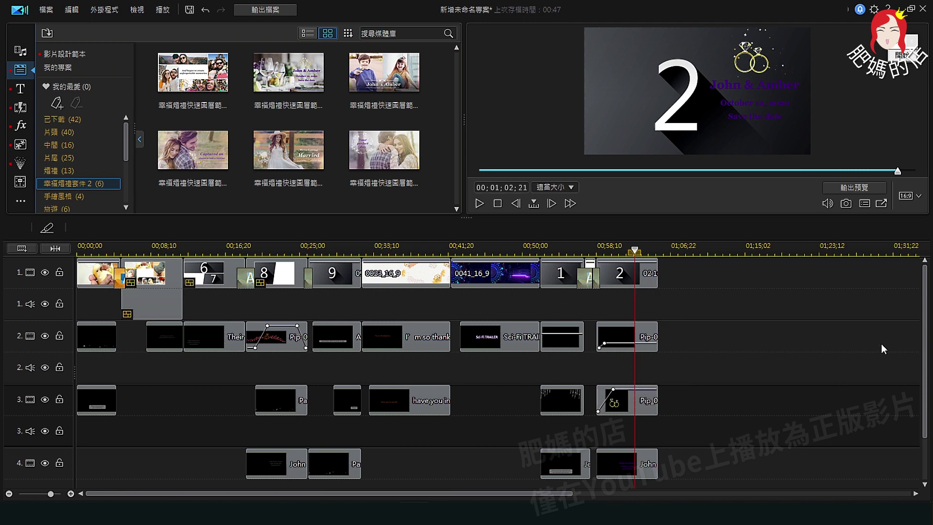
Place the DJI_20210906_175150_3_video clip from the media library on track 1, leaving a gap after the last template
scroll(879, 352, "down", 1)
scroll(879, 357, "up", 1)
left_click_drag(313, 493, 451, 467)
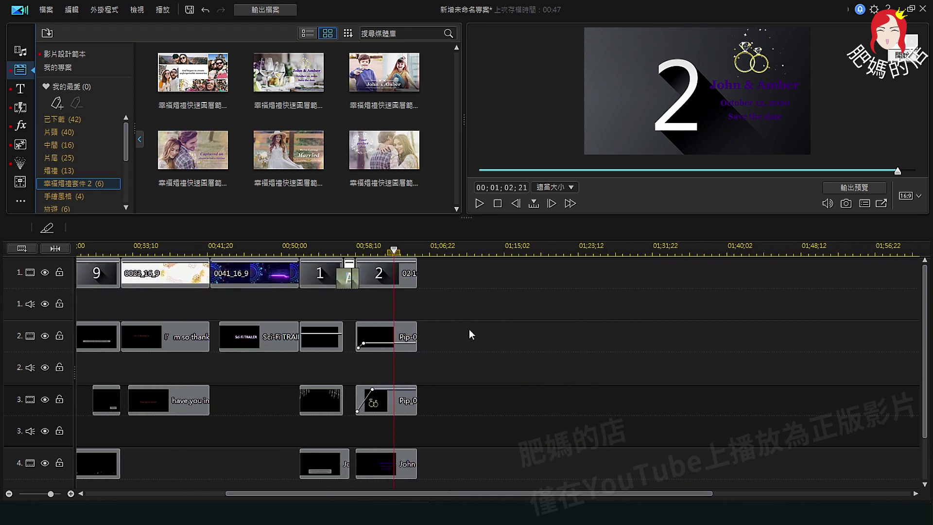
left_click(462, 250)
left_click(25, 51)
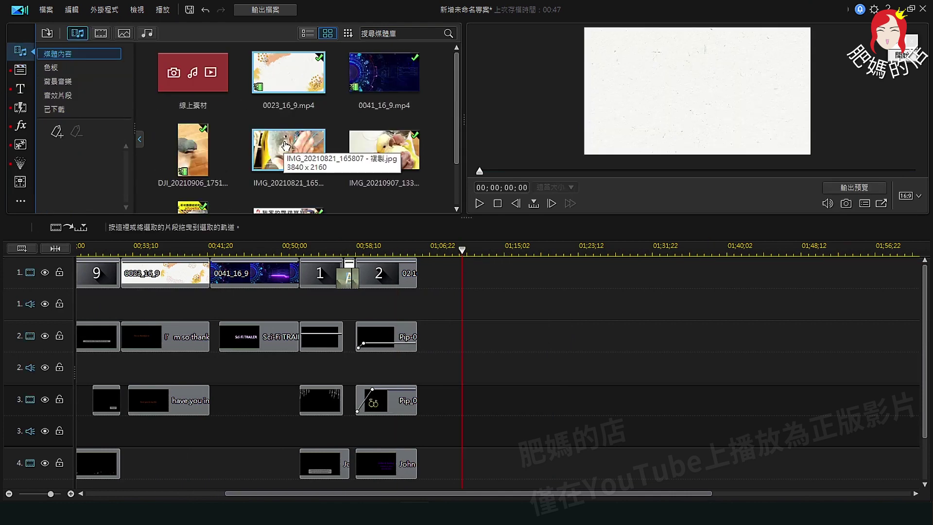
left_click_drag(194, 150, 475, 294)
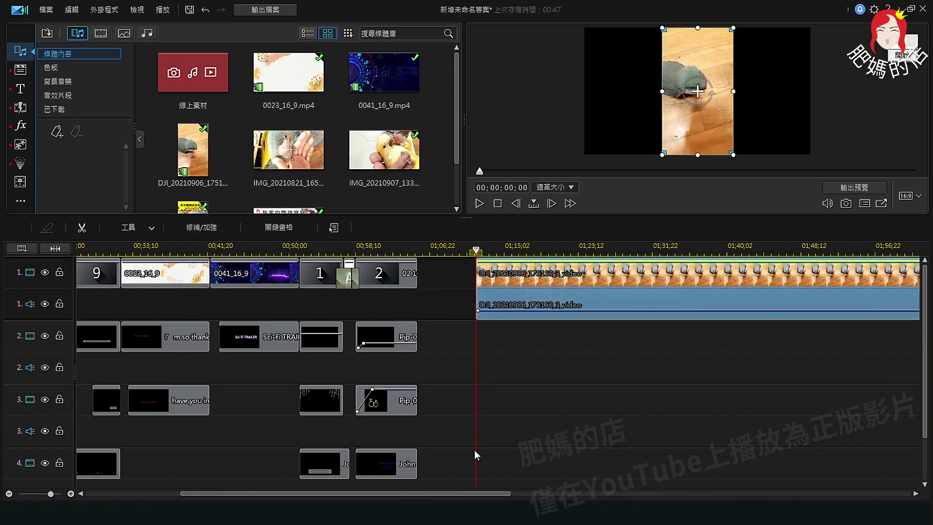
Append the same two-placeholder wedding template from the 影片設計範本 library directly after the DJI clip, dismissing the introduction and accepting the placeholder notice
scroll(524, 263, "right", 5)
scroll(488, 266, "right", 5)
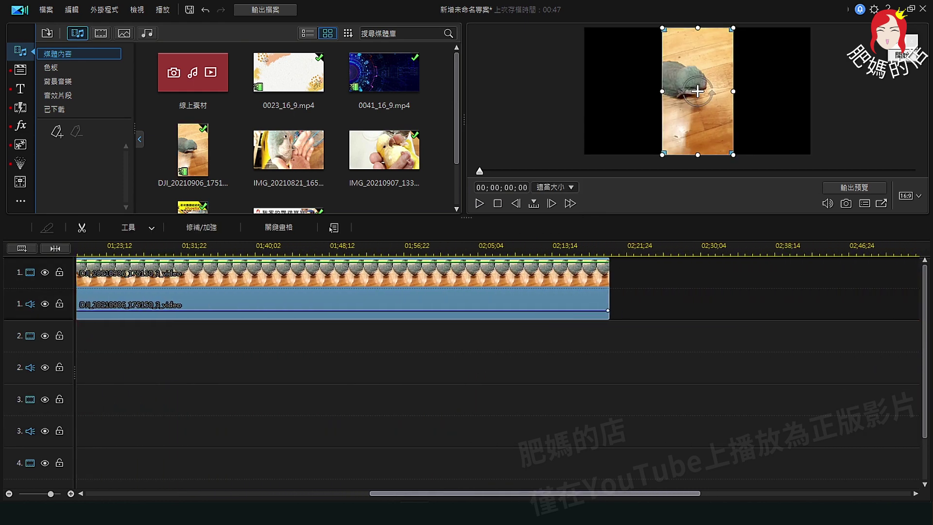
left_click(488, 247)
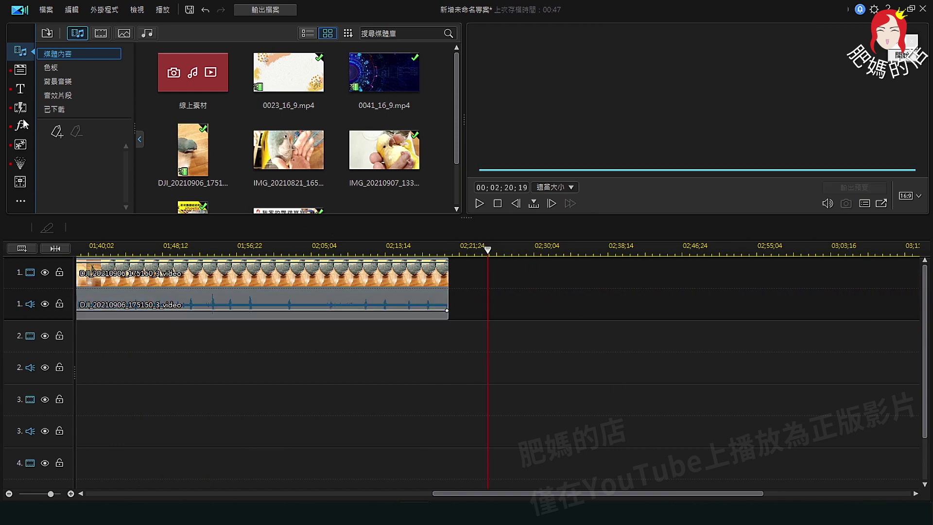
left_click(19, 69)
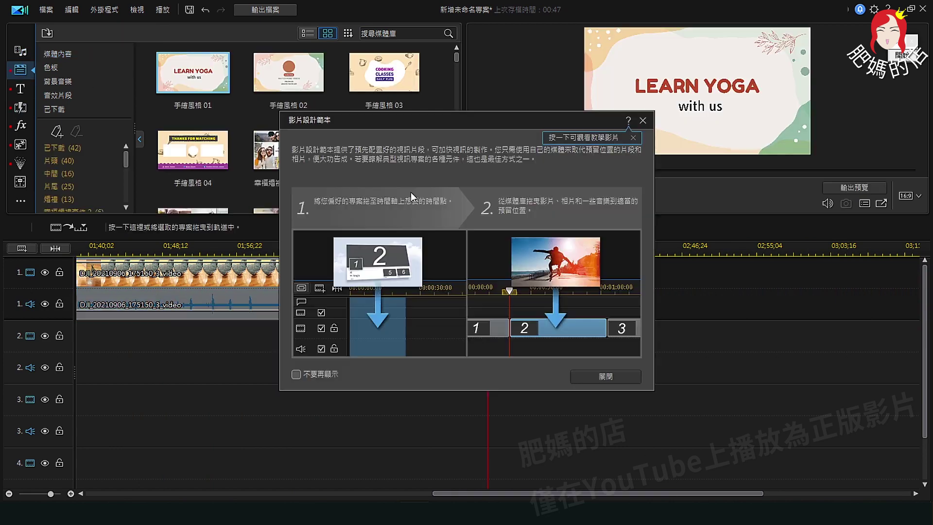
left_click(613, 381)
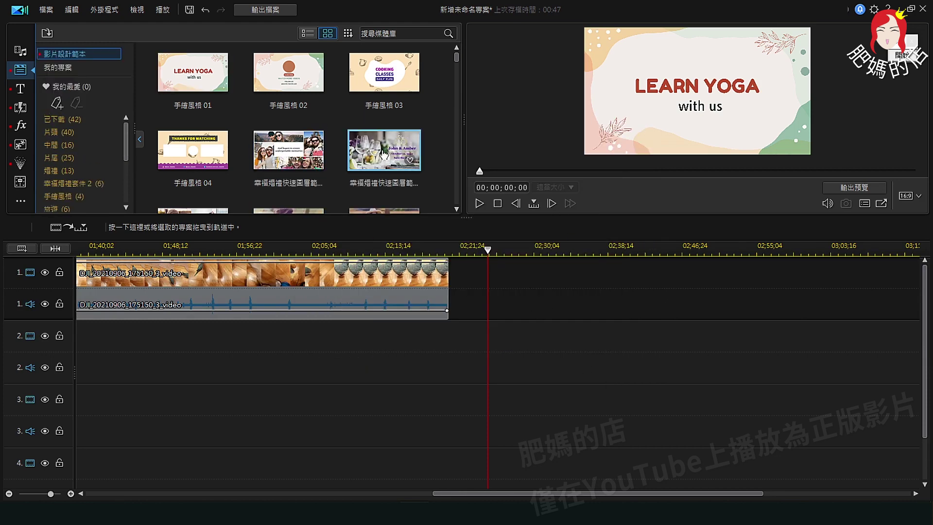
left_click_drag(408, 158, 509, 307)
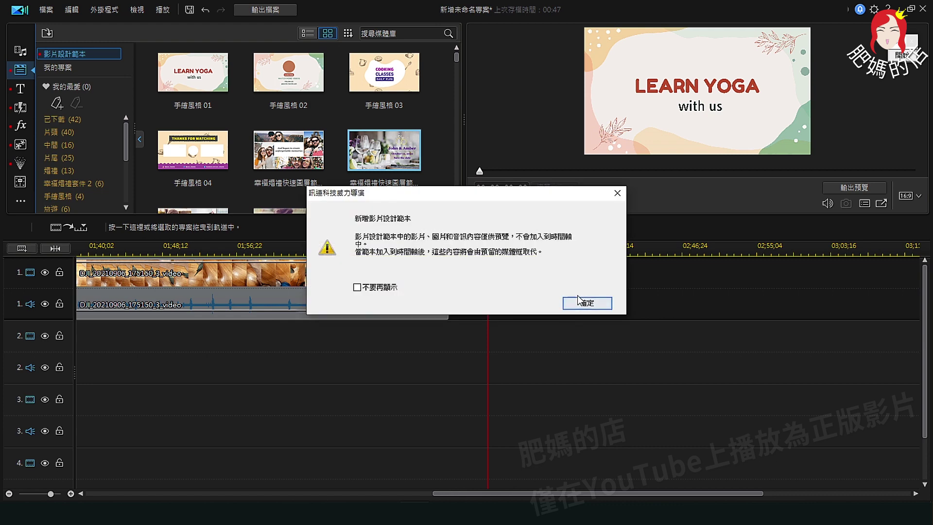
left_click(588, 301)
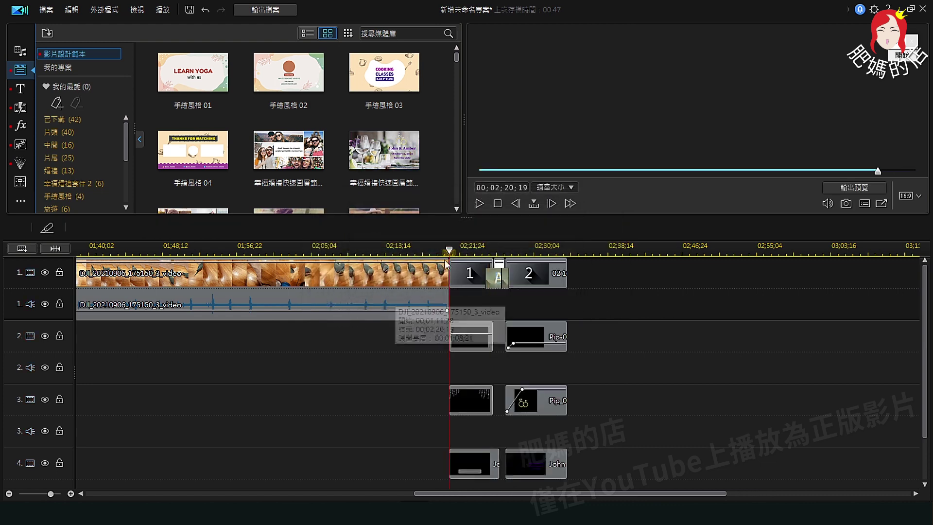